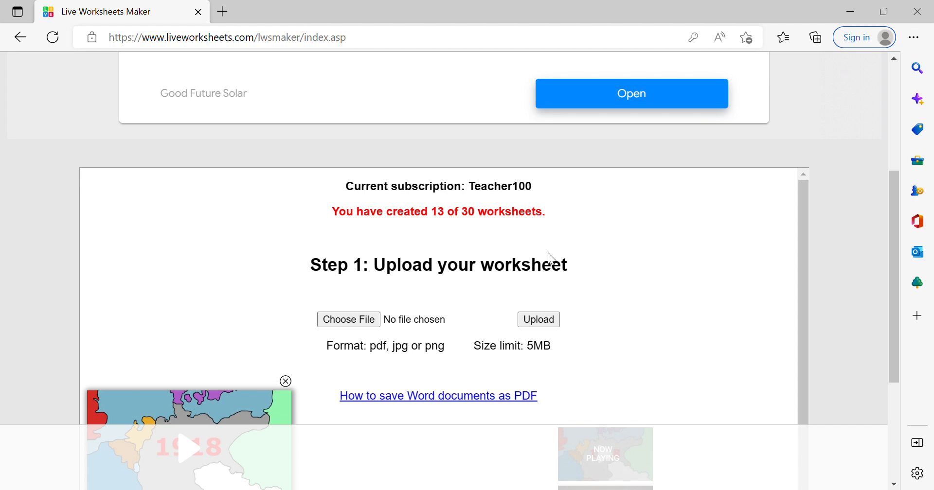
Step: Upload the file "lkpd aksi 2 no 1.pdf" as the new worksheet
left_click(347, 321)
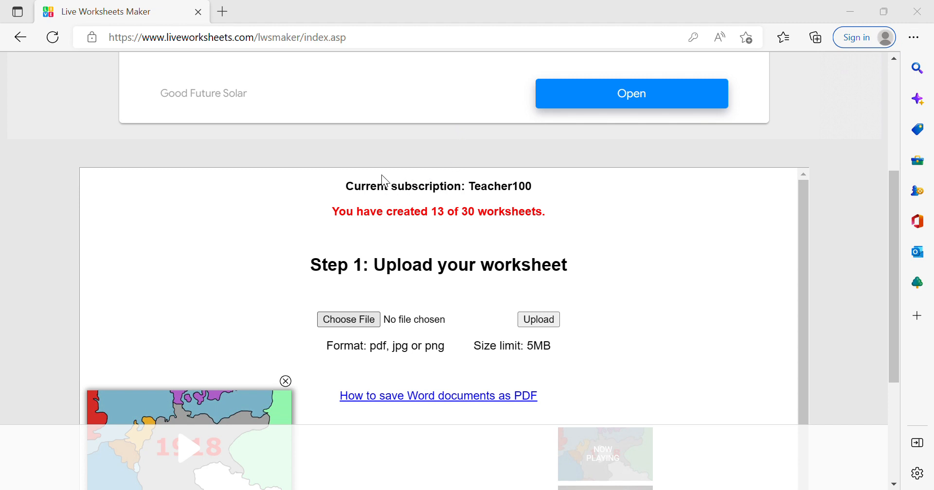
left_click(358, 326)
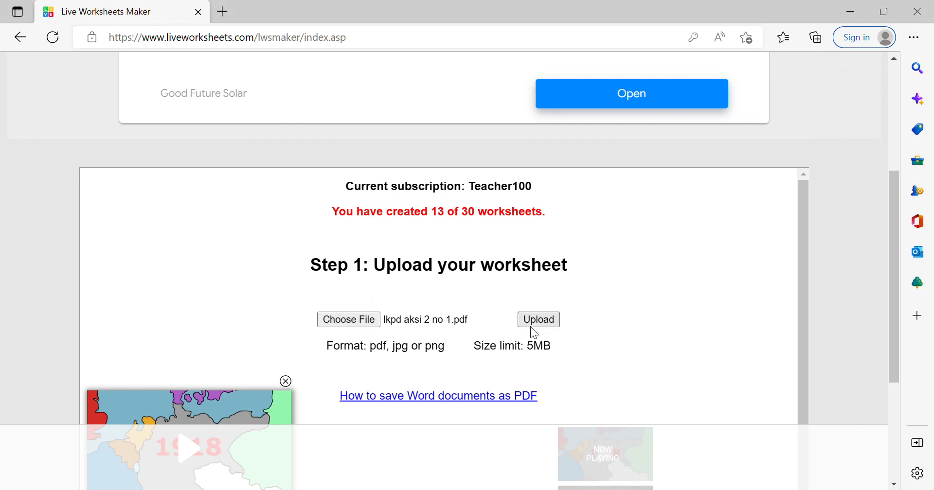
left_click(549, 323)
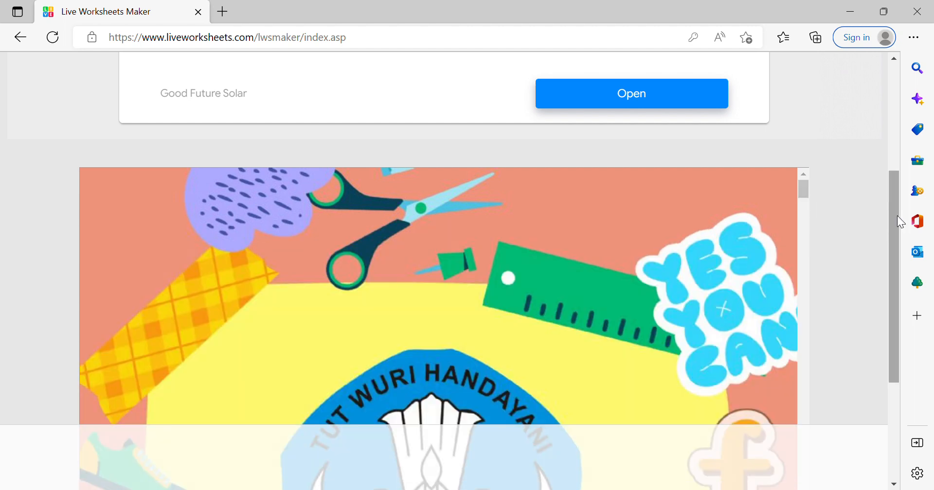
Step: Add an answer box over the dotted line below the "Nama Kelompok" heading, leaving it empty
left_click_drag(897, 215, 897, 253)
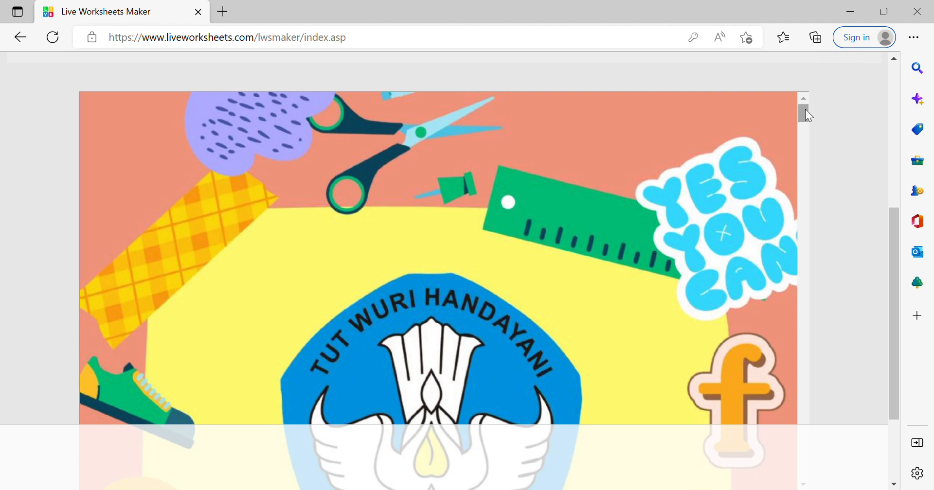
left_click_drag(802, 110, 805, 261)
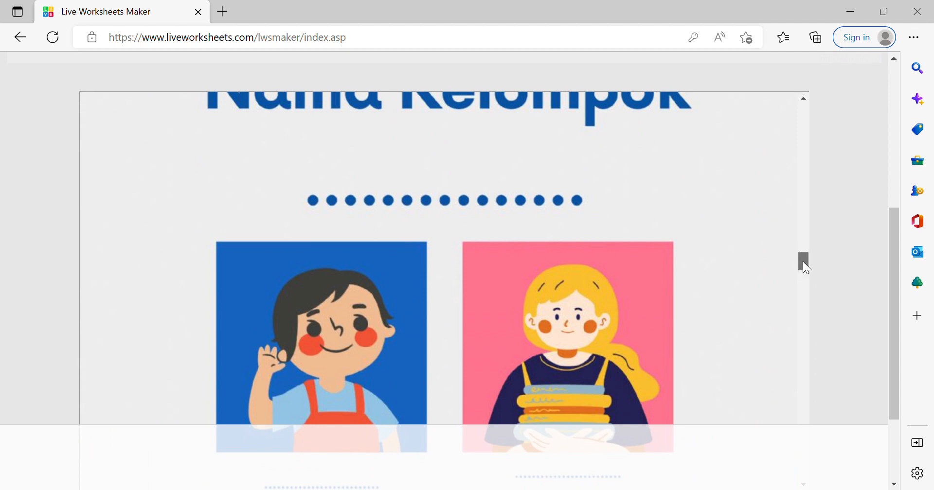
left_click_drag(803, 262, 802, 255)
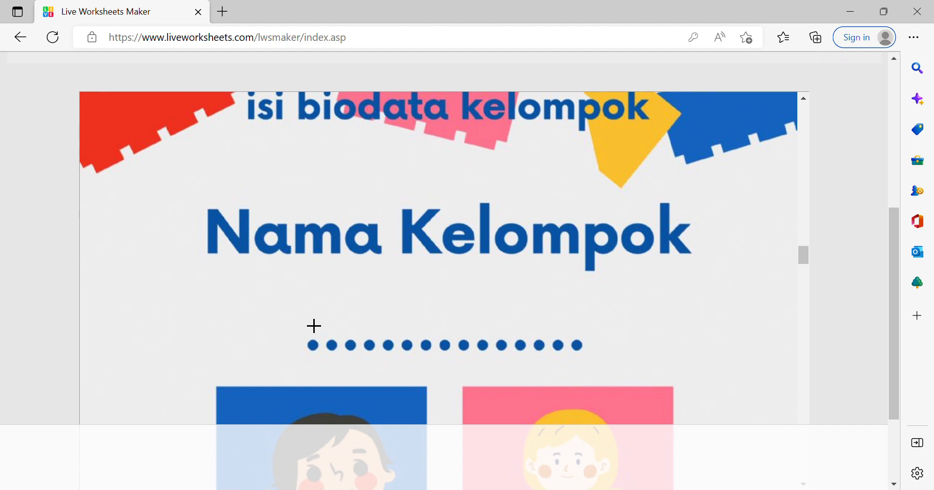
left_click_drag(314, 326, 603, 362)
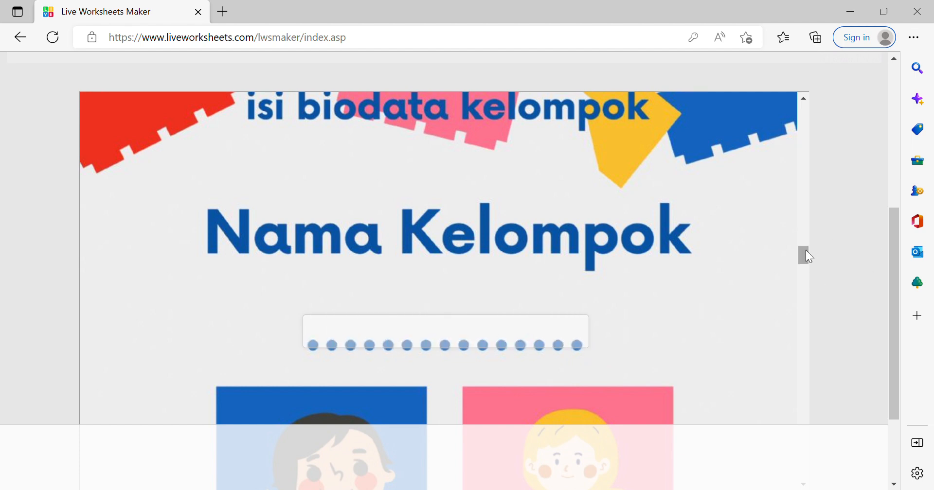
left_click(365, 332)
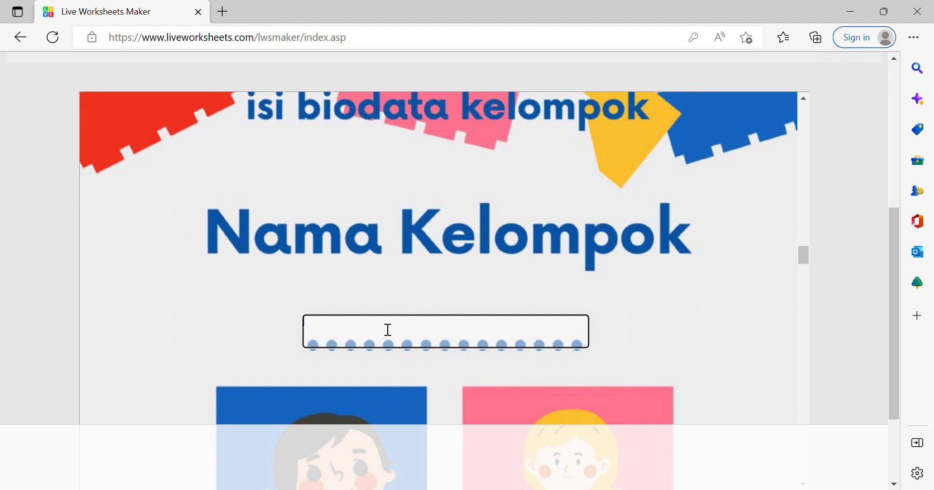
Step: Add an empty answer box over the dotted line beneath each of the four character pictures on the group page
left_click_drag(804, 255, 799, 272)
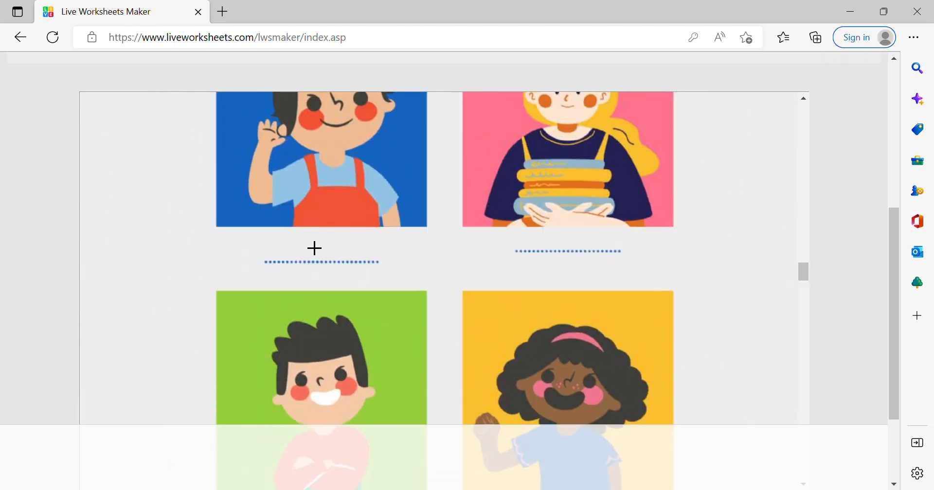
left_click_drag(263, 252, 399, 281)
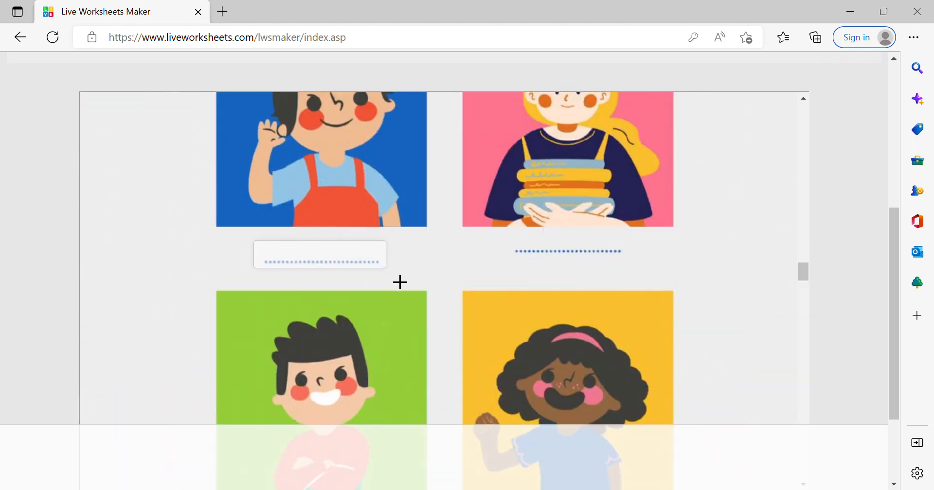
mouse_move(512, 252)
left_mouse_down()
mouse_move(591, 282)
mouse_move(660, 284)
left_mouse_up()
left_click_drag(806, 270, 805, 286)
mouse_move(274, 183)
left_mouse_down()
mouse_move(296, 200)
mouse_move(389, 215)
left_mouse_up()
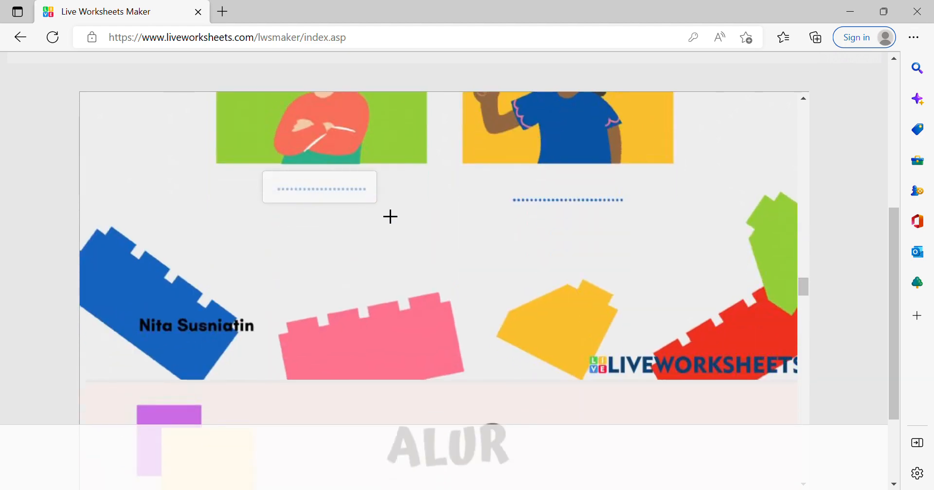
left_click_drag(517, 189, 644, 221)
Step: Draw an answer box over each of the three empty cells after "Un ="
left_click_drag(804, 284, 807, 356)
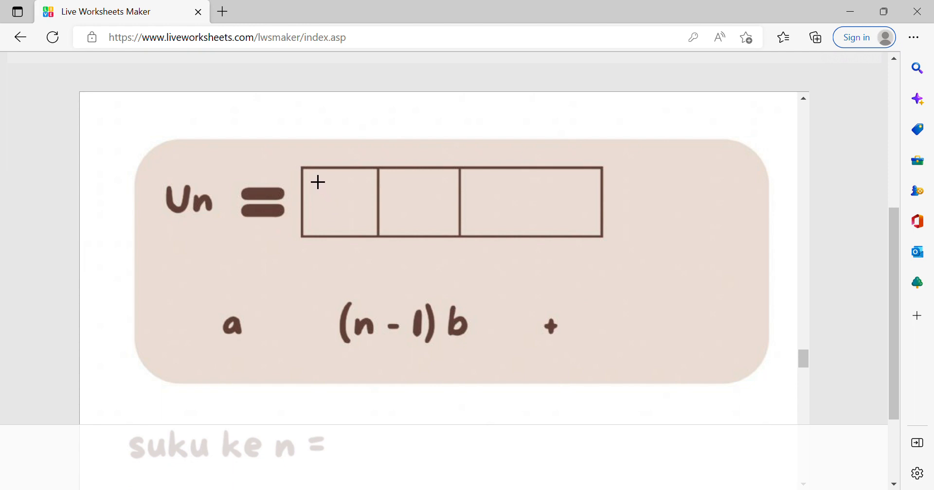
left_click_drag(303, 169, 378, 237)
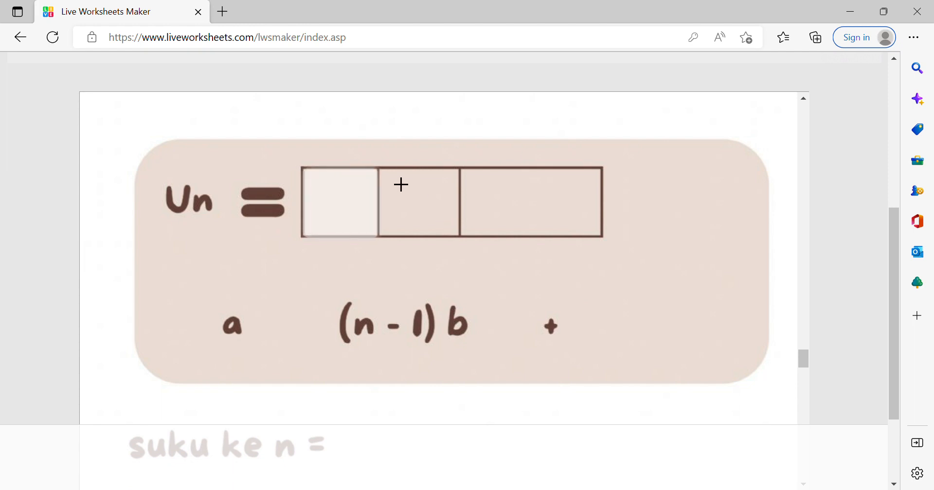
left_click_drag(381, 168, 475, 252)
left_click_drag(467, 169, 625, 248)
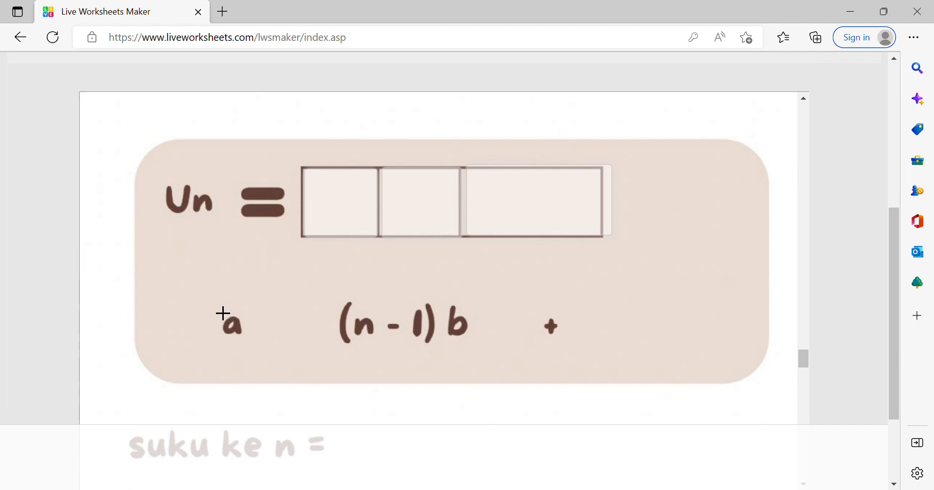
Step: Draw boxes around the "a", "(n - 1) b" and "+" terms below the Un formula
left_click_drag(209, 302, 274, 357)
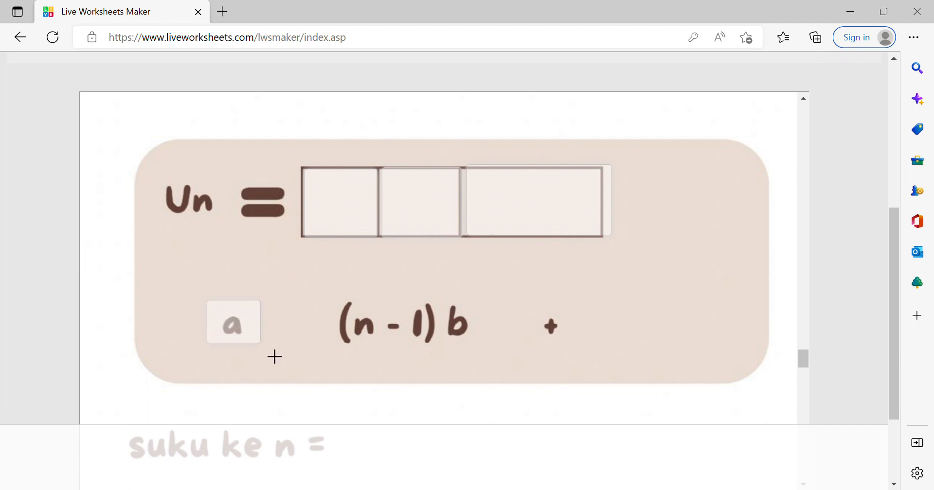
left_click_drag(334, 305, 491, 363)
left_click_drag(543, 302, 589, 358)
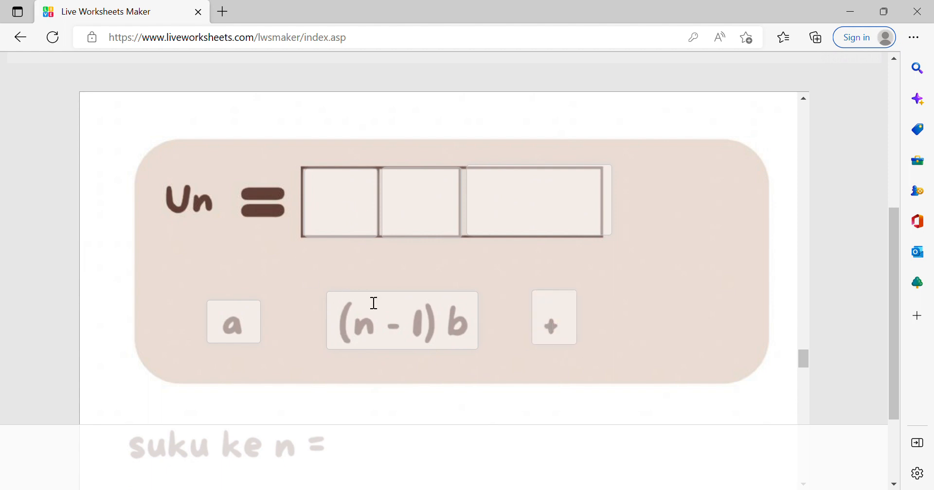
Step: Define the three Un formula cells in order as the drop targets drop1, drop2 and drop3
left_click(349, 189)
type("drop1")
left_click(401, 186)
type("drop2")
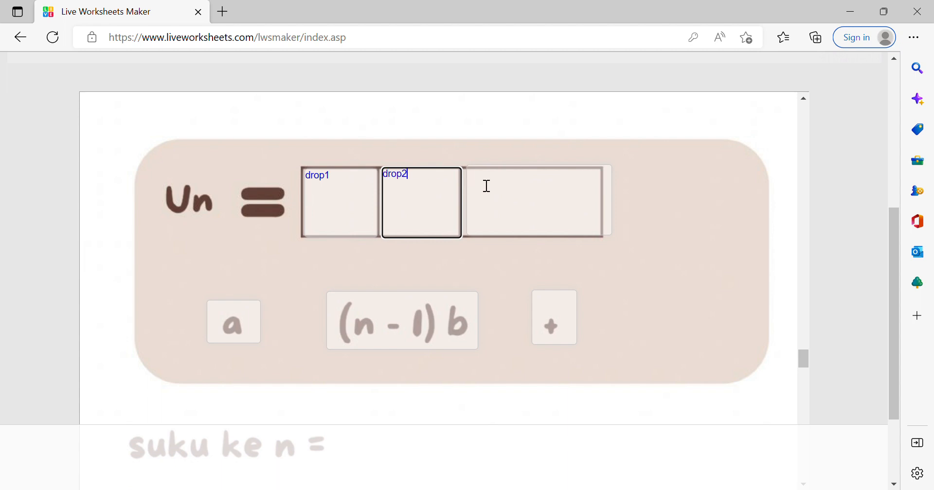
left_click(491, 186)
type("drop3")
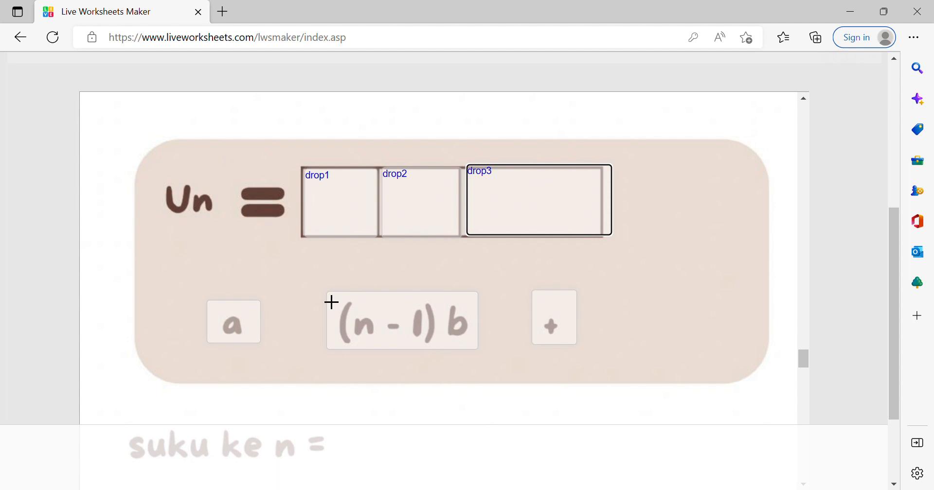
Step: Make the formula terms draggable: "a" as drag1, "+" as drag2 and "(n - 1) b" as drag3
left_click(240, 316)
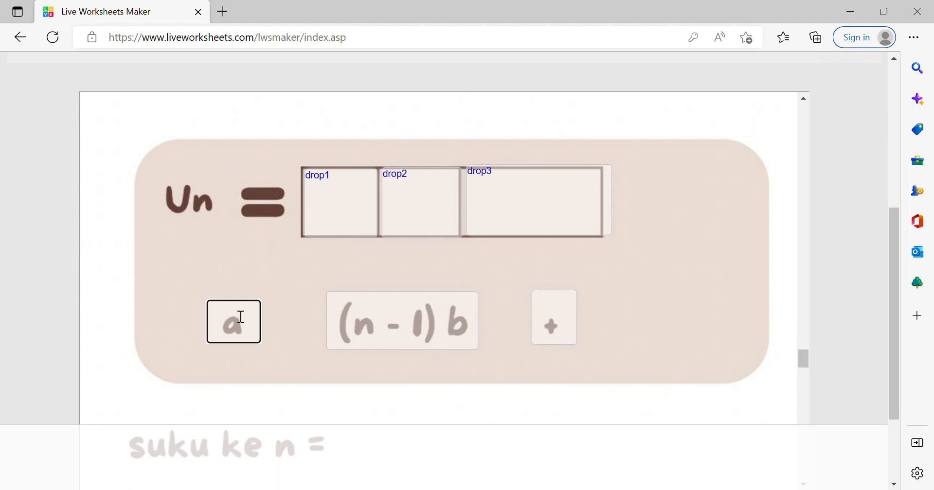
type("drag1")
left_click(565, 314)
type("drag2")
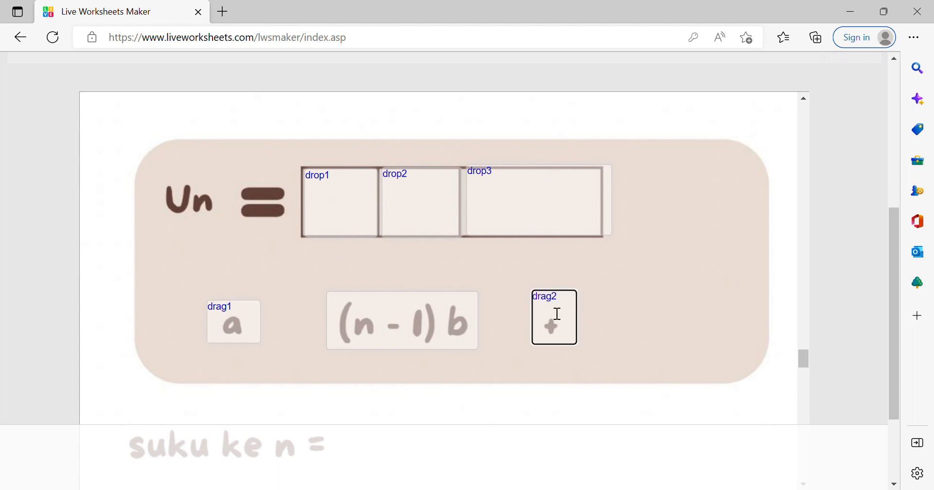
left_click(463, 314)
type("drag3")
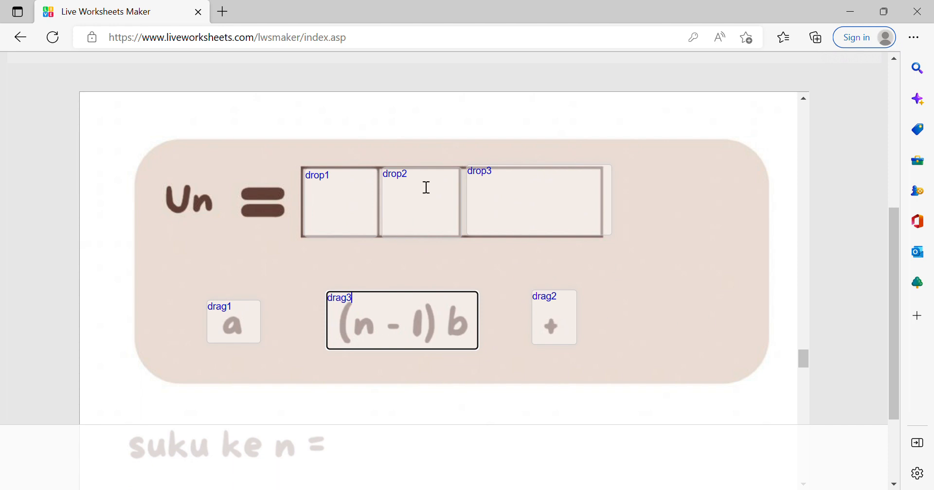
Step: Add answer boxes over the dotted blanks for a, b, the asked U term, U1 and the first blank of U2
left_click_drag(803, 358, 811, 381)
left_click_drag(808, 377, 809, 402)
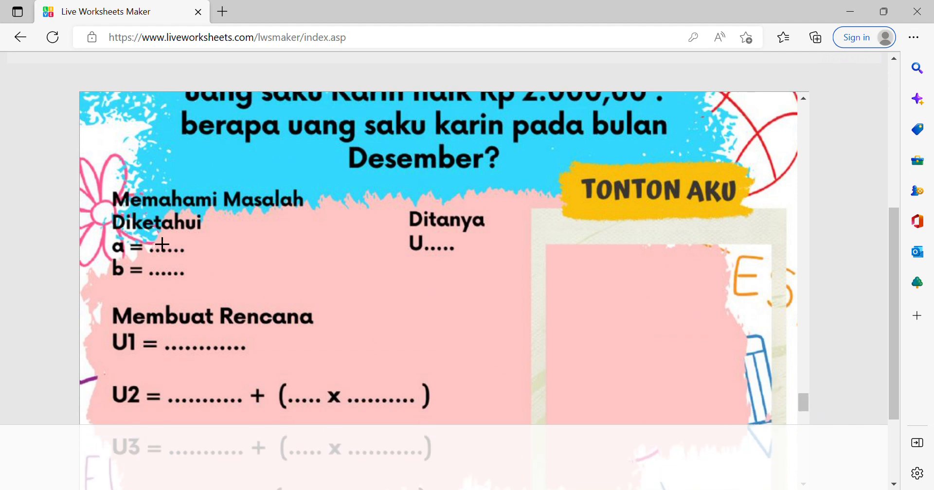
left_click_drag(166, 254, 271, 267)
left_click_drag(159, 271, 271, 297)
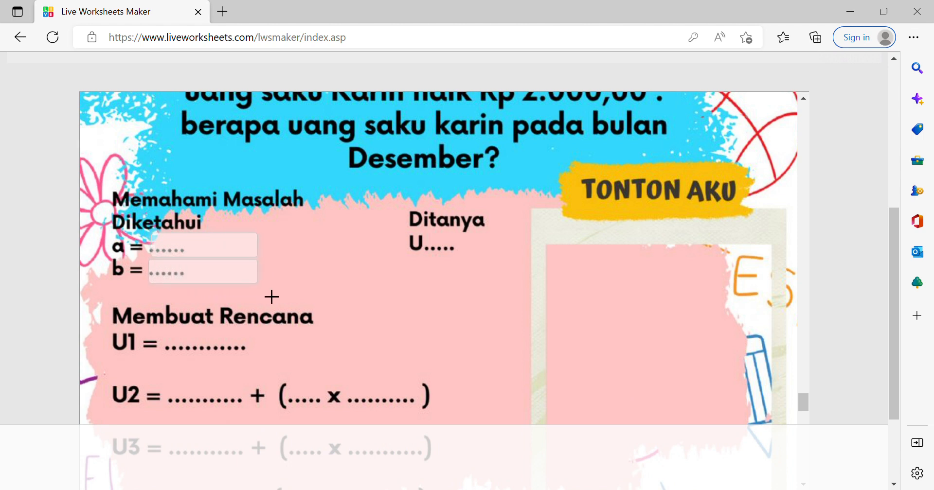
left_click_drag(439, 247, 531, 274)
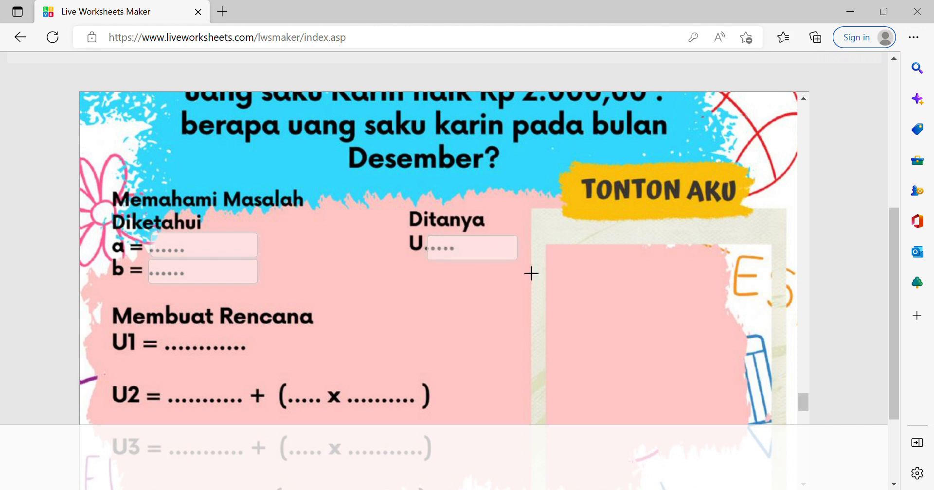
left_click_drag(180, 342, 287, 366)
left_click_drag(186, 397, 263, 421)
Step: Enter the correct answers 20000 for a and 2000 for b under "Diketahui", and select the U box under "Ditanya"
left_click(206, 258)
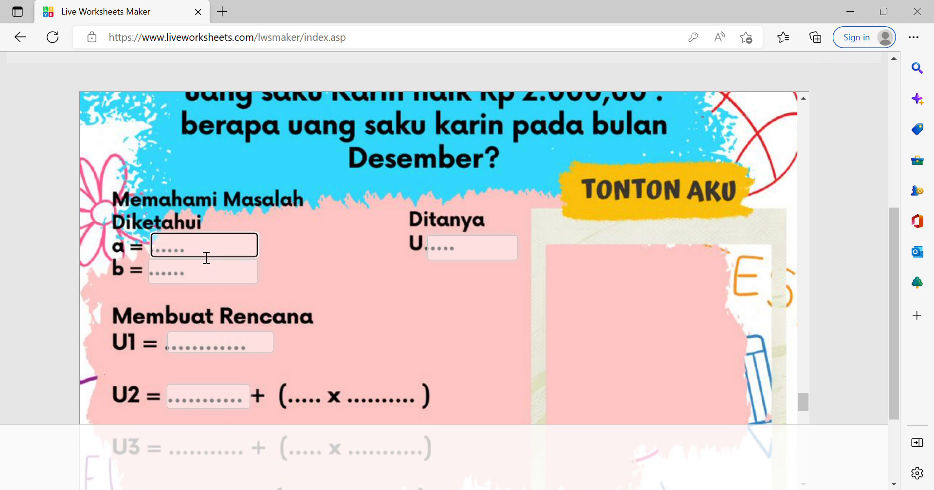
mouse_move(893, 259)
left_mouse_down()
mouse_move(885, 233)
mouse_move(885, 252)
left_mouse_up()
left_click_drag(806, 414, 804, 411)
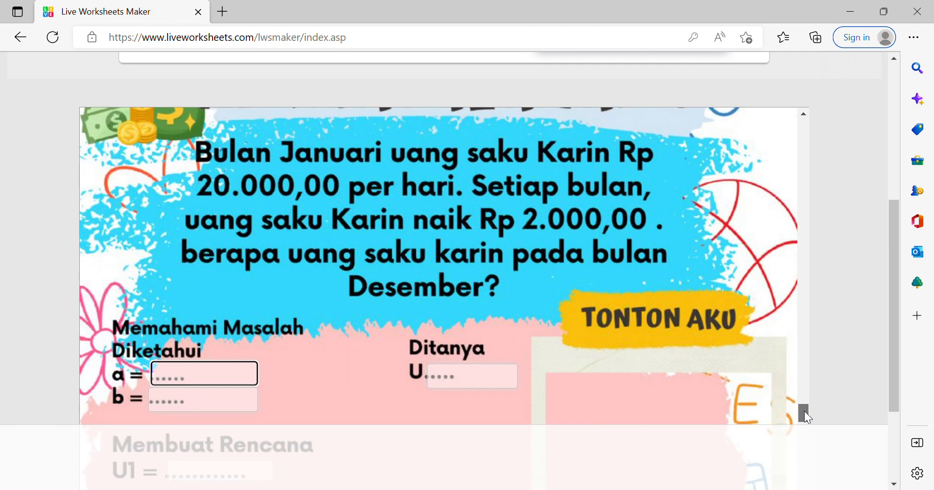
left_click_drag(804, 411, 806, 412)
left_click(240, 355)
type("20")
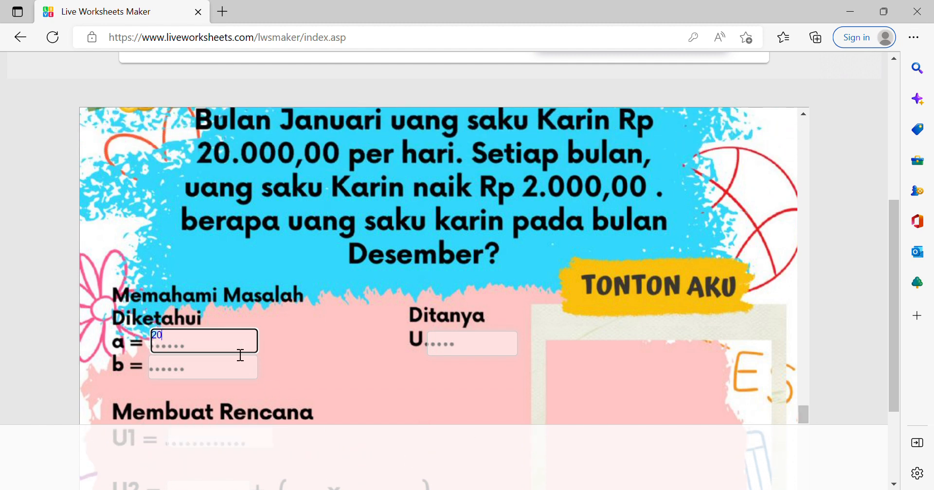
type("000")
left_click(213, 373)
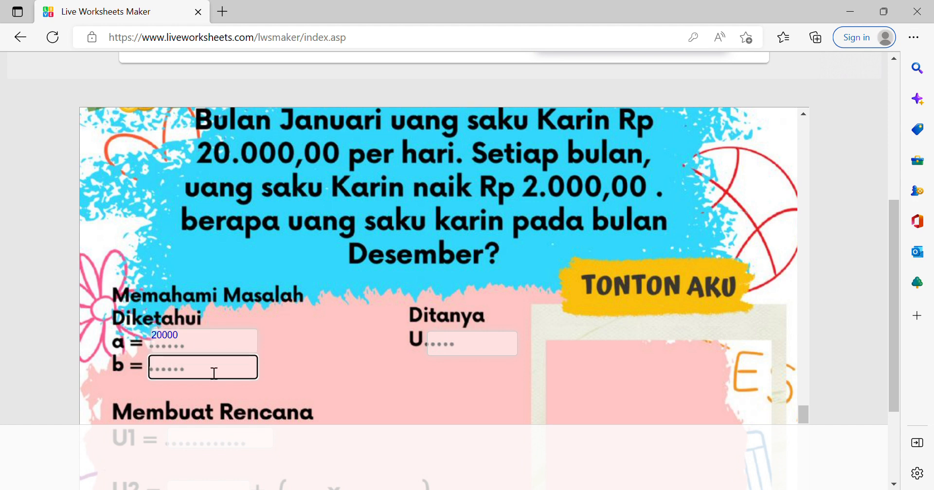
type("2000")
left_click(476, 350)
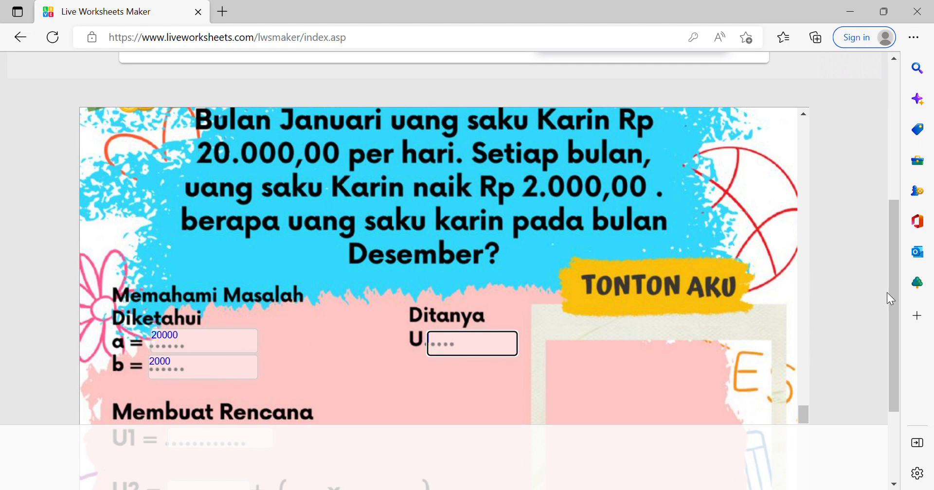
Step: Add an answer box over the blank in the "Memeriksa Kembali" sentence on the last page, with 120 as its answer
left_click_drag(892, 293, 891, 332)
left_click_drag(800, 335, 803, 418)
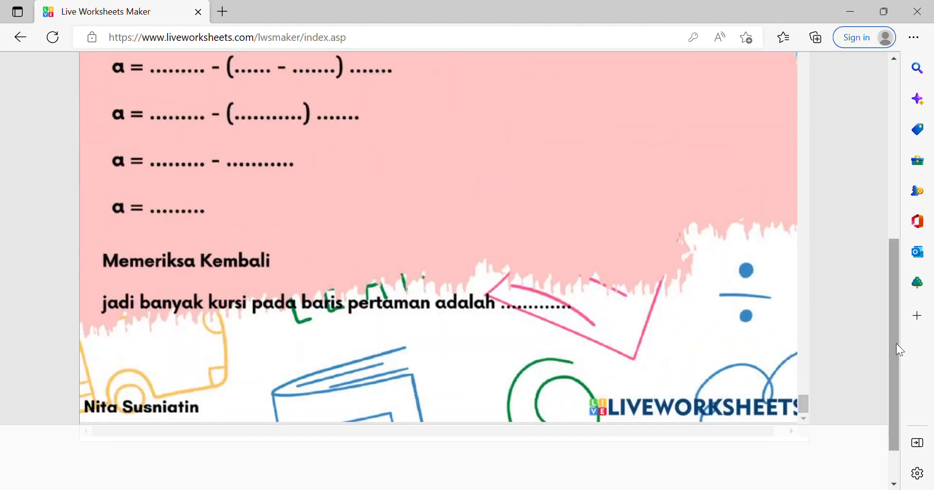
left_click_drag(896, 343, 894, 390)
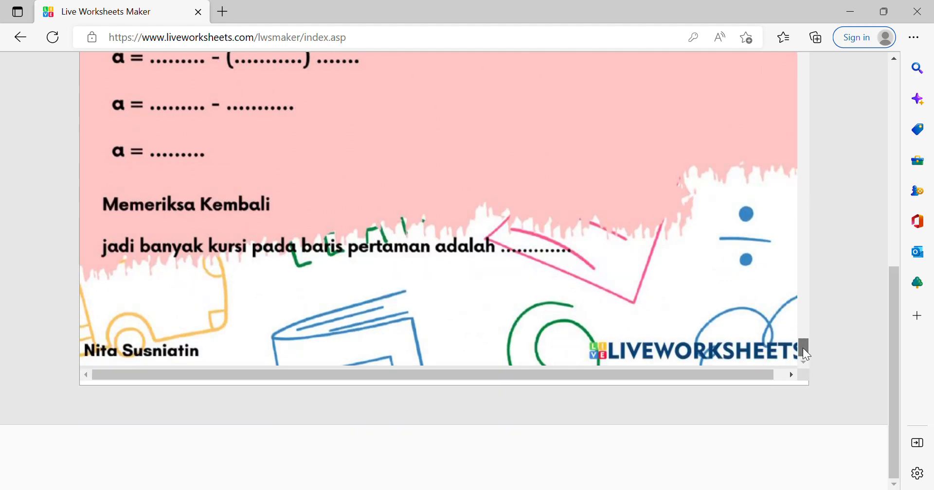
mouse_move(512, 244)
left_mouse_down()
mouse_move(524, 262)
mouse_move(611, 263)
left_mouse_up()
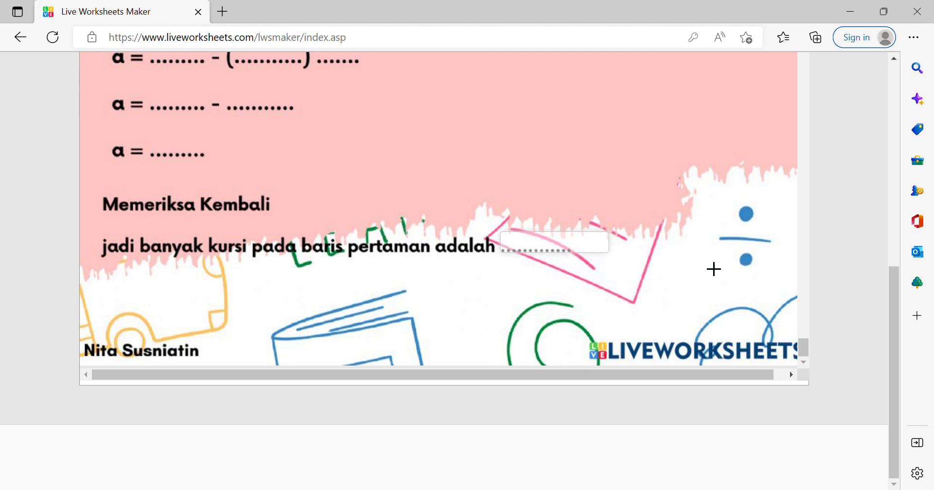
left_click(573, 252)
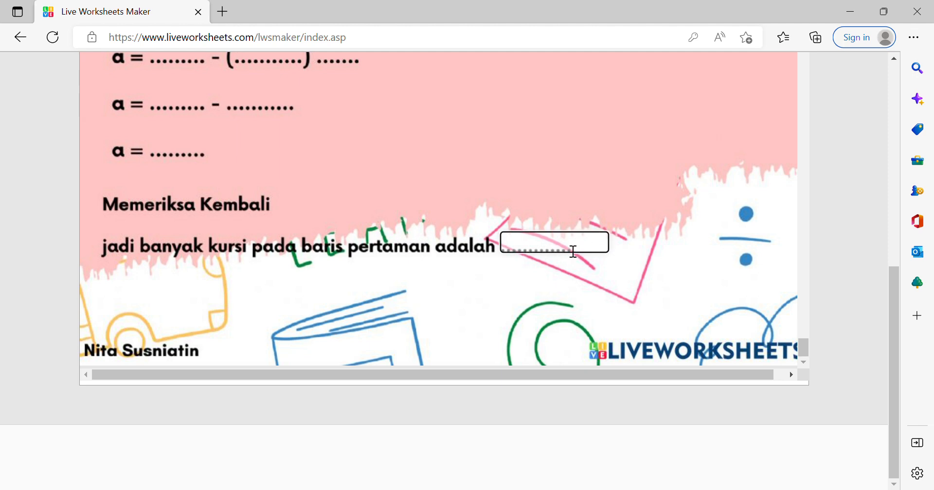
type("120")
Step: Open the preview of the interactive worksheet
left_click_drag(898, 328, 882, 129)
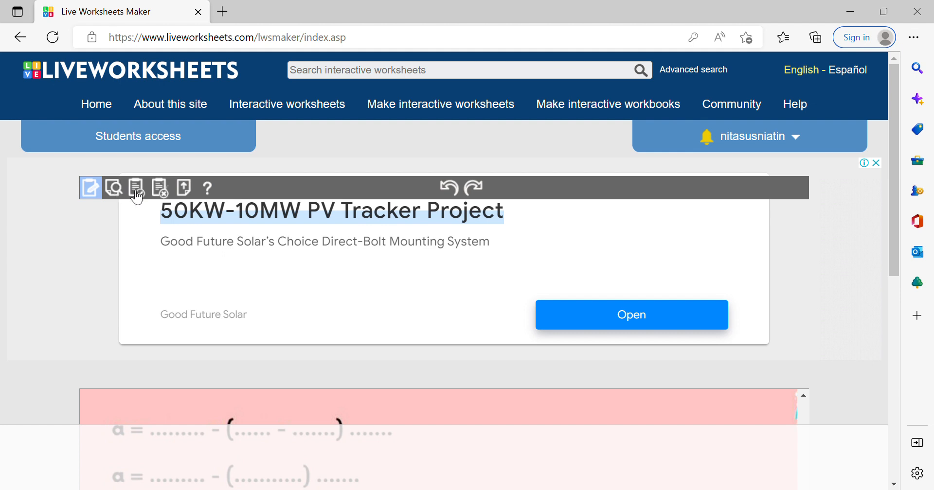
left_click(115, 192)
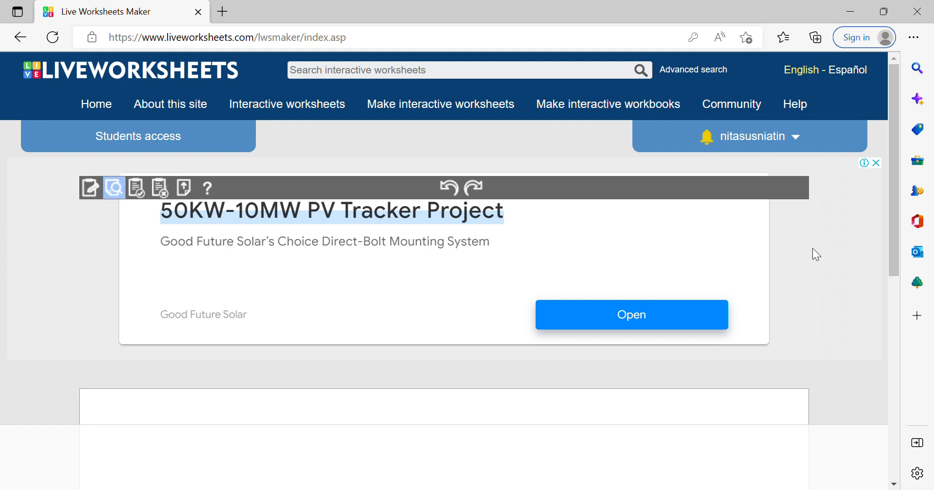
Step: Look through the pages of the worksheet preview to check the placed answer boxes
left_click_drag(896, 210, 898, 290)
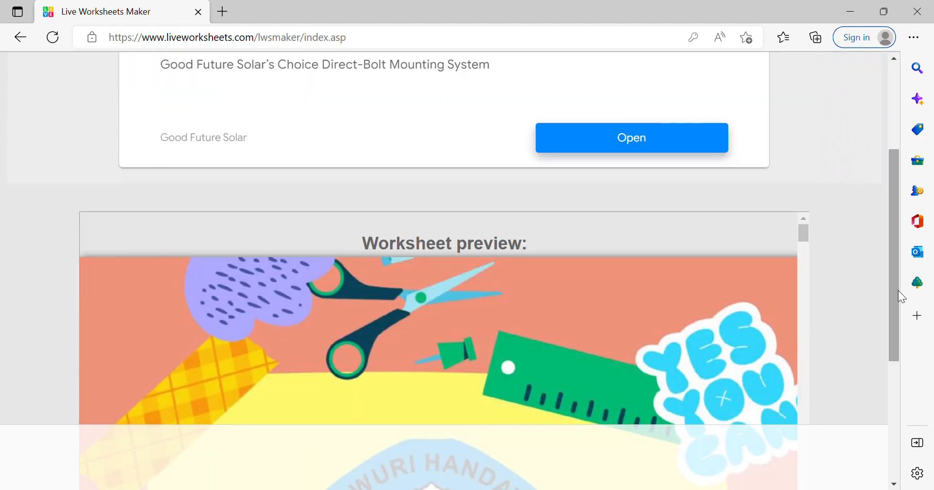
left_click_drag(803, 231, 803, 435)
left_click_drag(894, 291, 894, 373)
left_click_drag(807, 261, 805, 345)
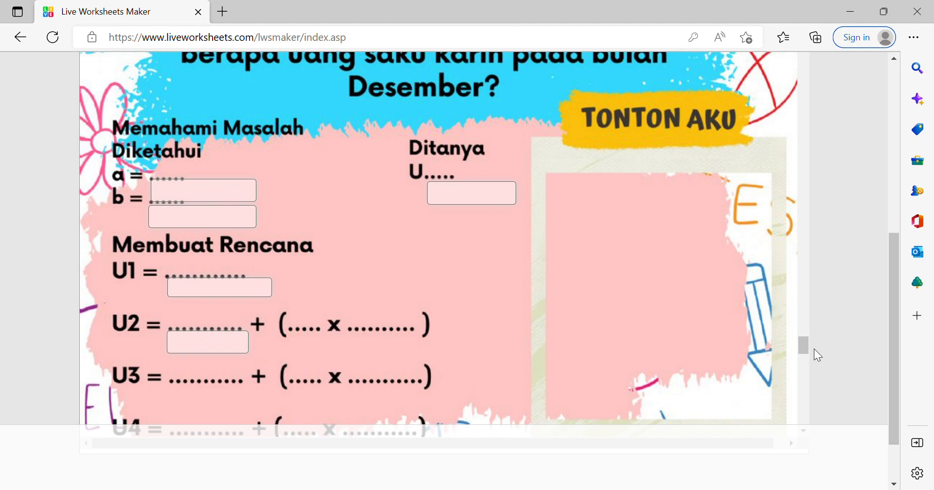
left_click_drag(805, 349, 789, 66)
left_click_drag(897, 278, 881, 131)
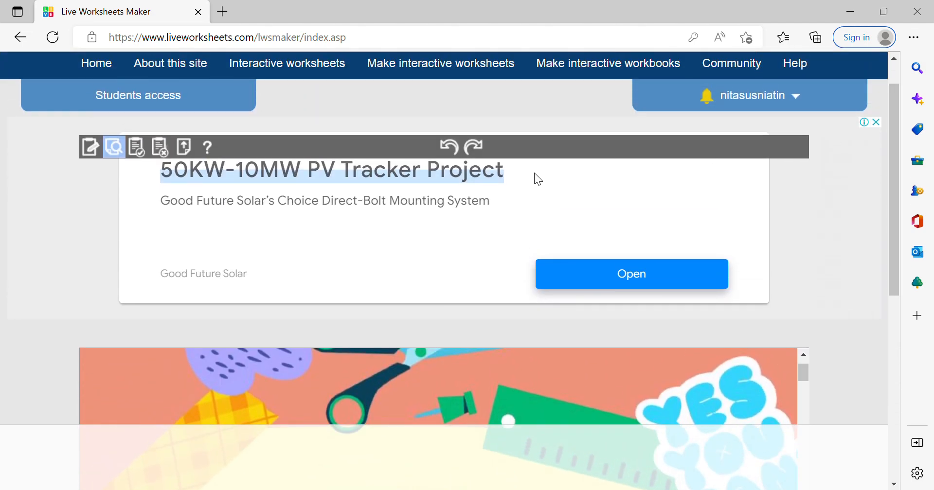
Step: Start saving the worksheet and choose to share it with other teachers
left_click(137, 146)
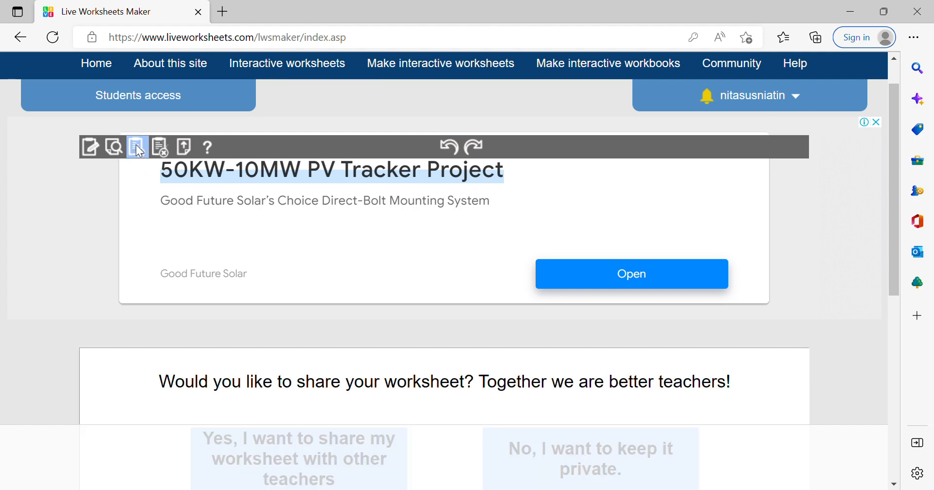
left_click_drag(894, 175, 891, 281)
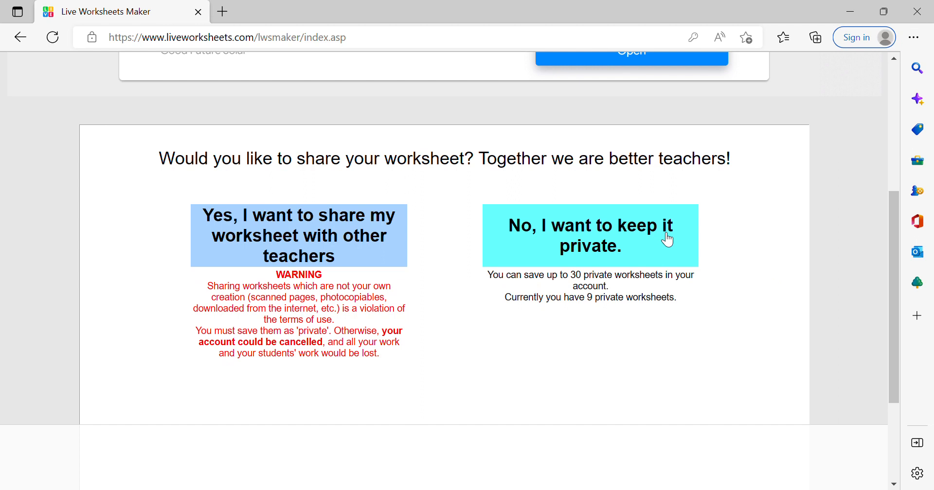
left_click(363, 250)
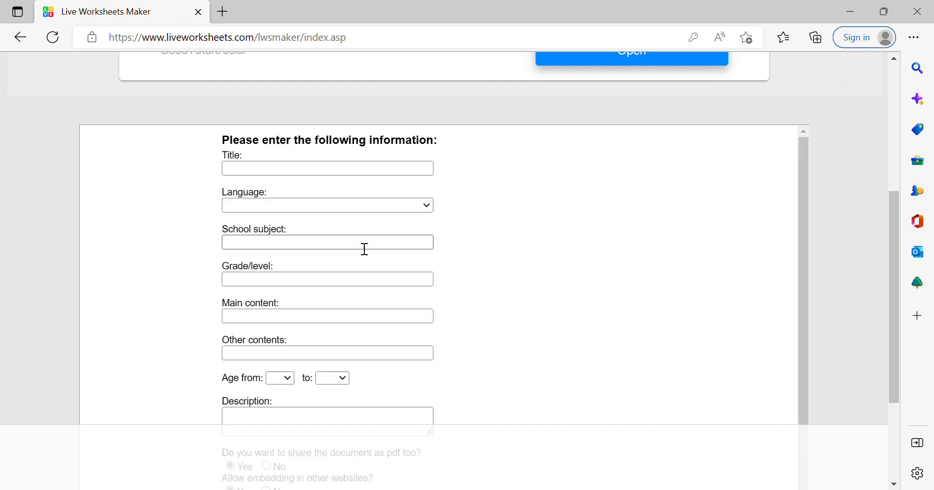
Step: Enter "LKPD Barisan Aritmetika" as the worksheet title
left_click(383, 177)
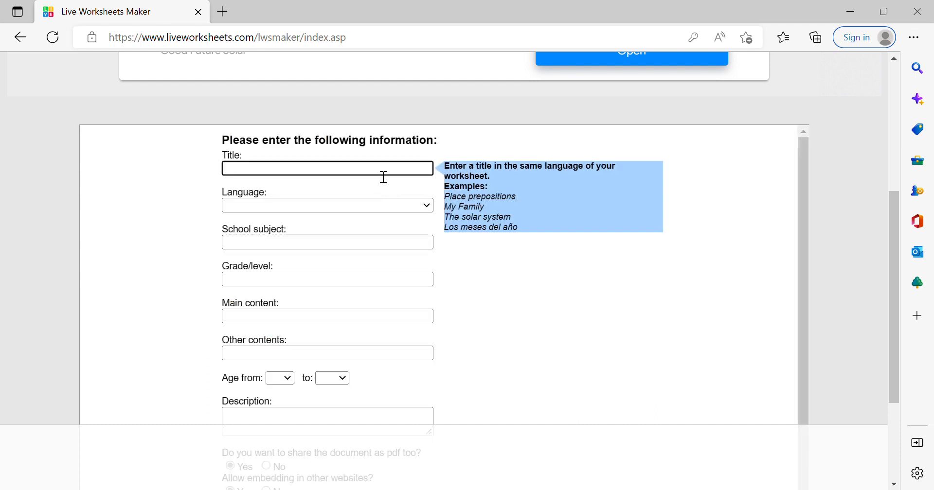
type("LKPD Barisan Aritmetika")
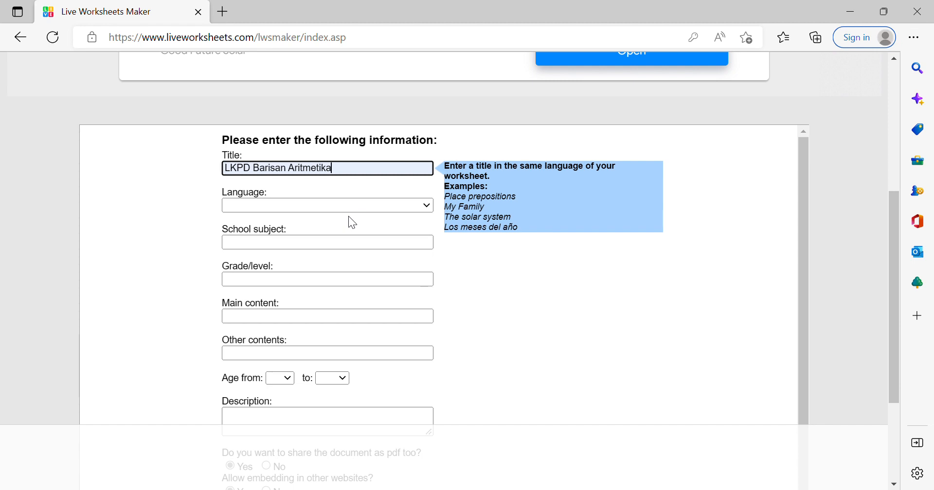
key("BackSpace")
key("BackSpace")
key("BackSpace")
key("BackSpace")
key("BackSpace")
key("BackSpace")
key("BackSpace")
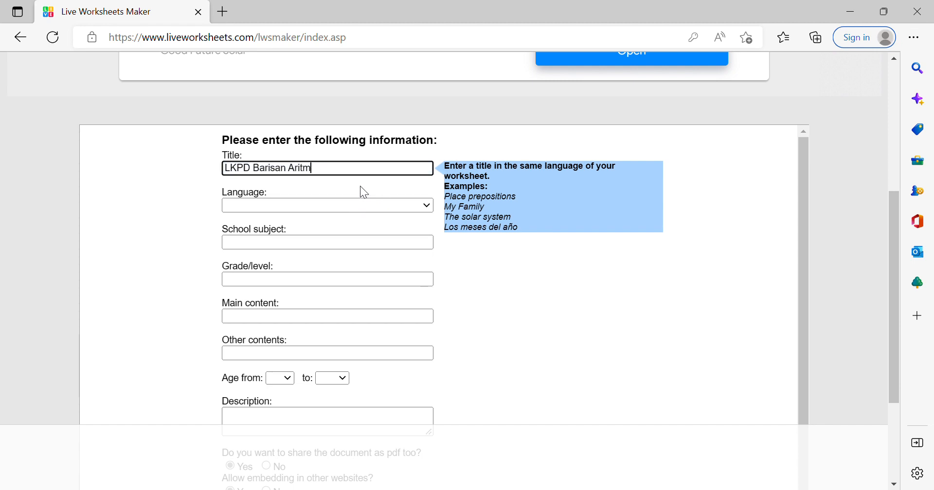
key("BackSpace")
key("BackSpace")
key("BackSpace")
key("BackSpace")
key("BackSpace")
key("BackSpace")
key("BackSpace")
key("BackSpace")
key("BackSpace")
key("BackSpace")
type("arisan Aritmetika")
Step: Set the worksheet language to Indonesian and the school subject to Matematika
left_click(358, 204)
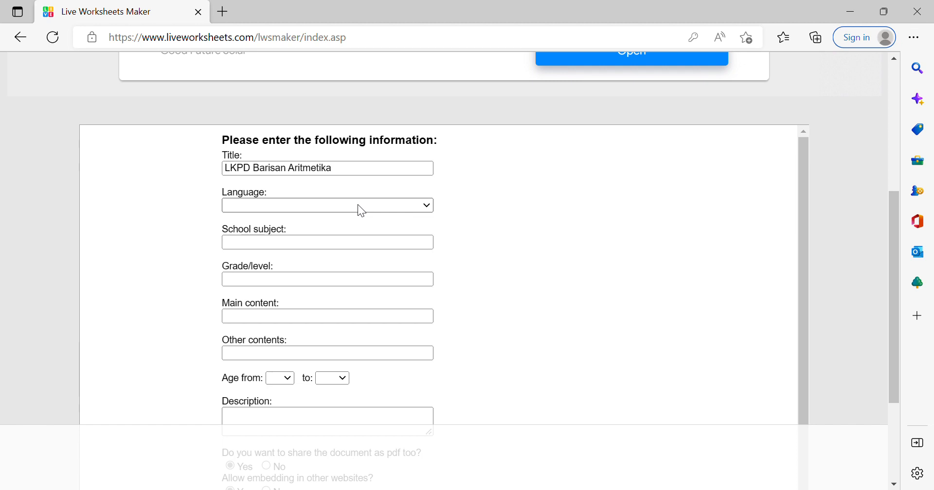
type("ind")
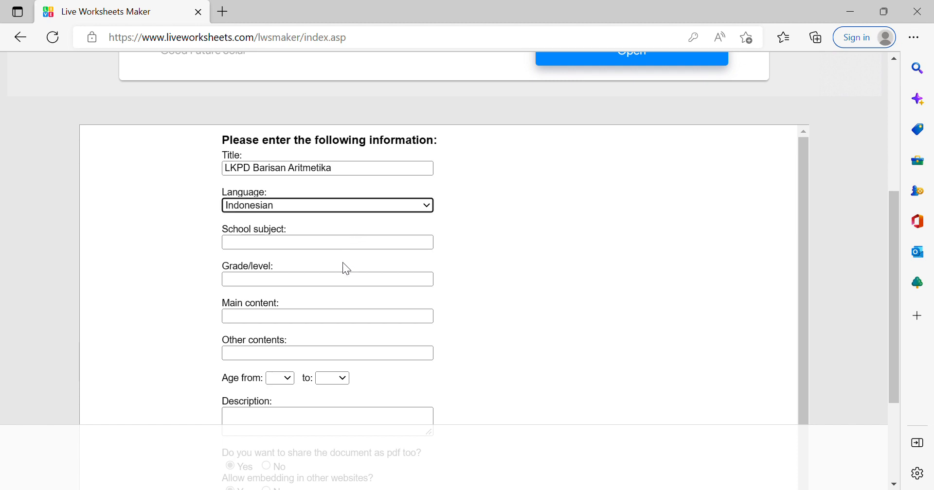
left_click(394, 252)
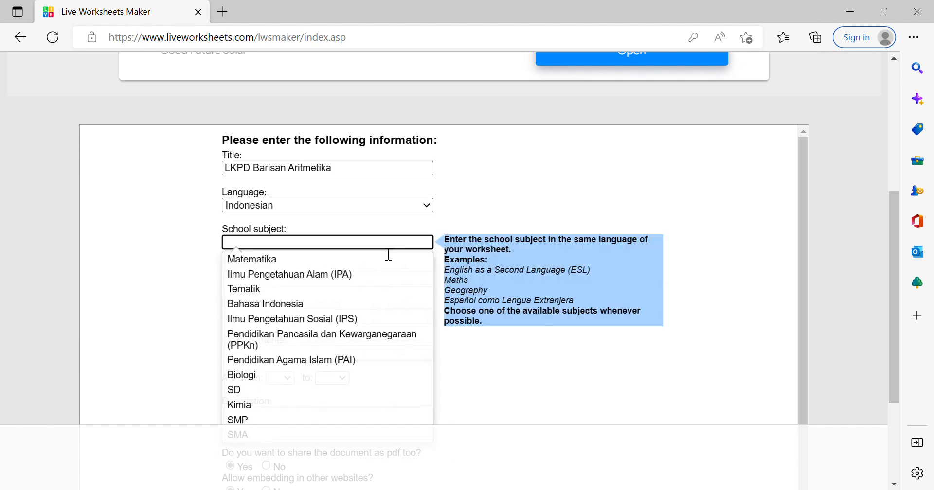
left_click(383, 263)
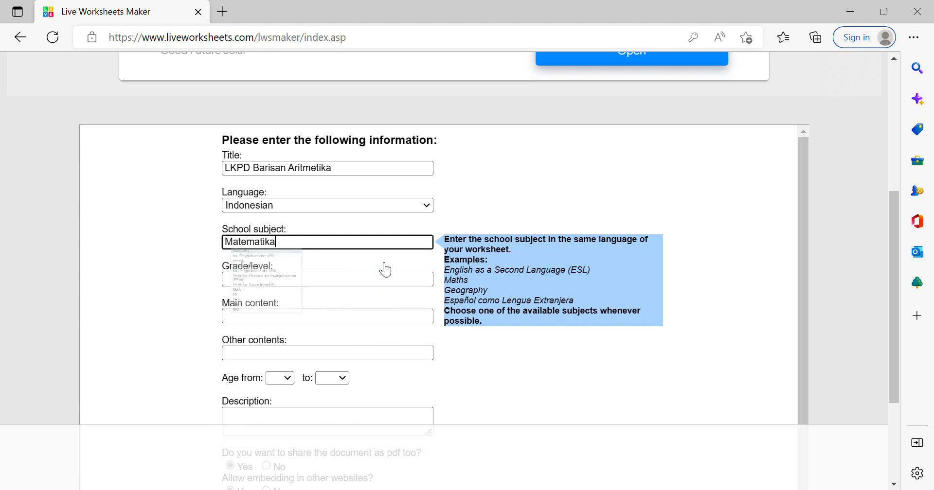
Step: Enter "XI SMA" as the grade level and choose "Pola Bilangan" as the main content
left_click(370, 288)
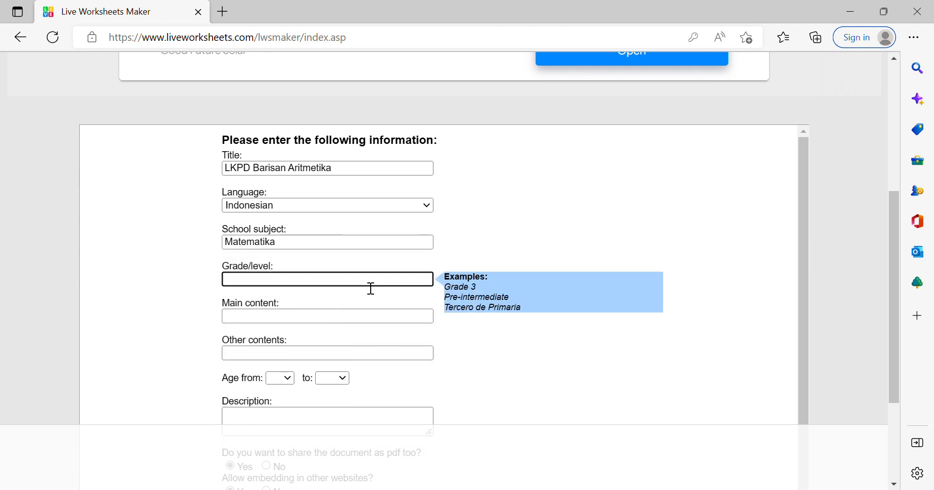
type("XI SMA")
left_click(351, 323)
left_click(350, 326)
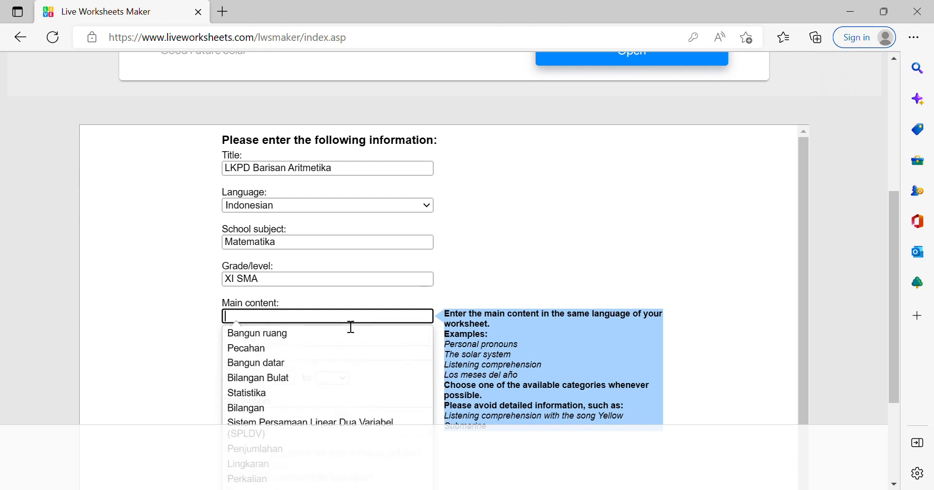
type("Pola")
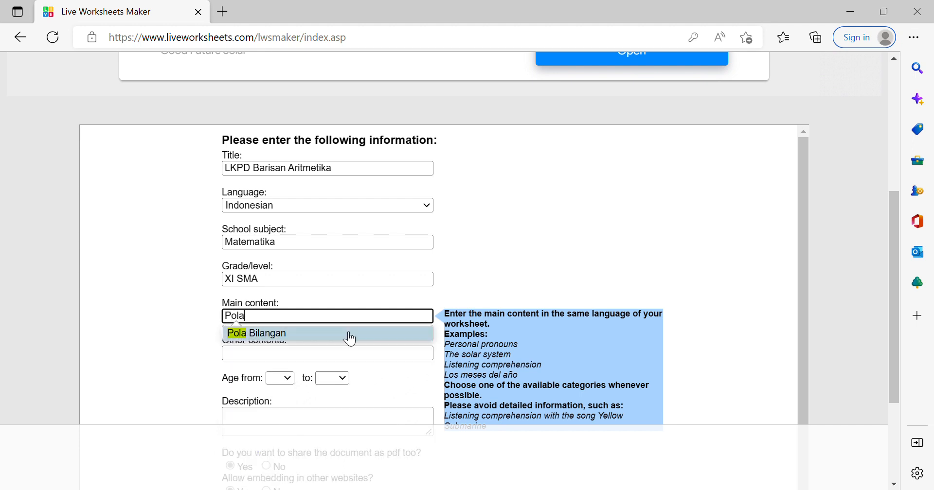
left_click(349, 335)
Step: Fill in the other contents with "LKPD Soal Cerita Barisan Aritmetika"
left_click(332, 360)
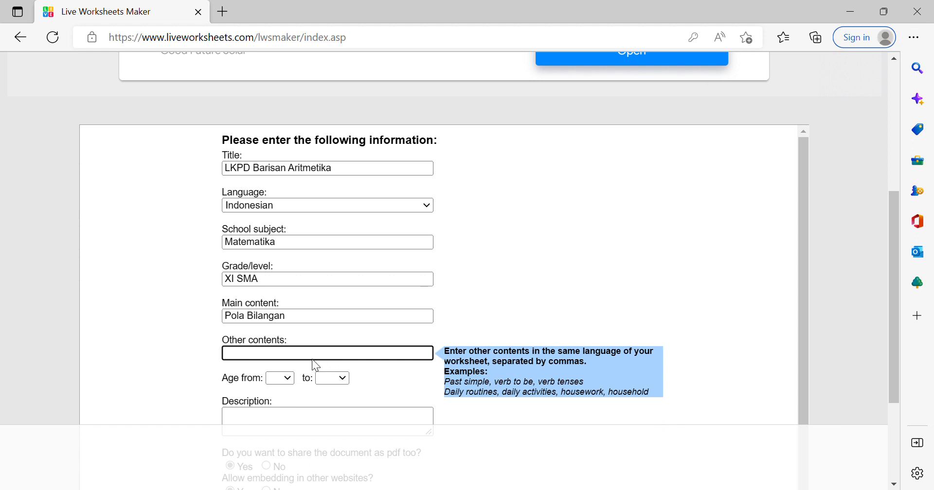
left_click(313, 389)
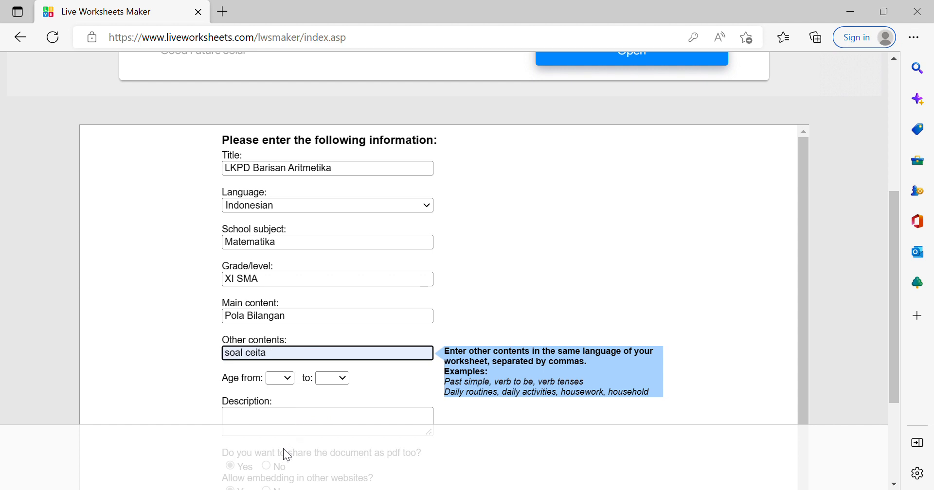
left_click(331, 399)
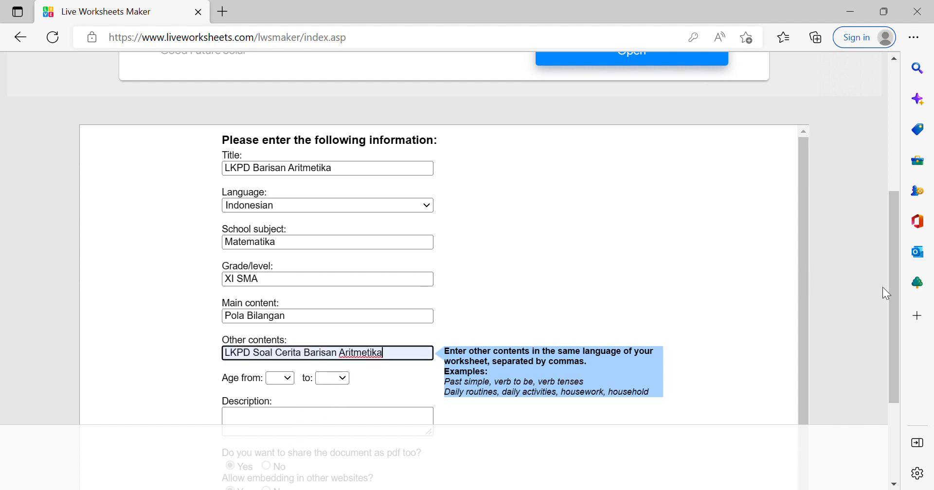
Step: Set the worksheet's age range from 13 to +18
left_click_drag(895, 304, 894, 356)
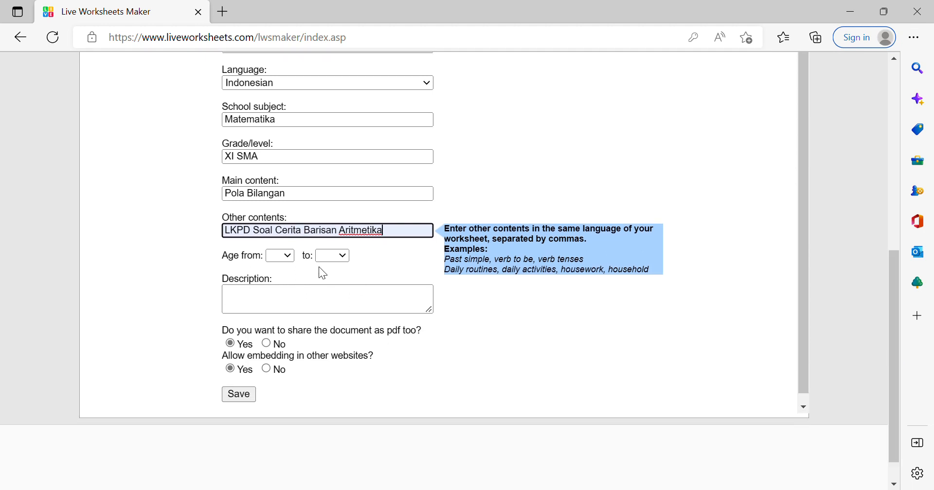
left_click(286, 255)
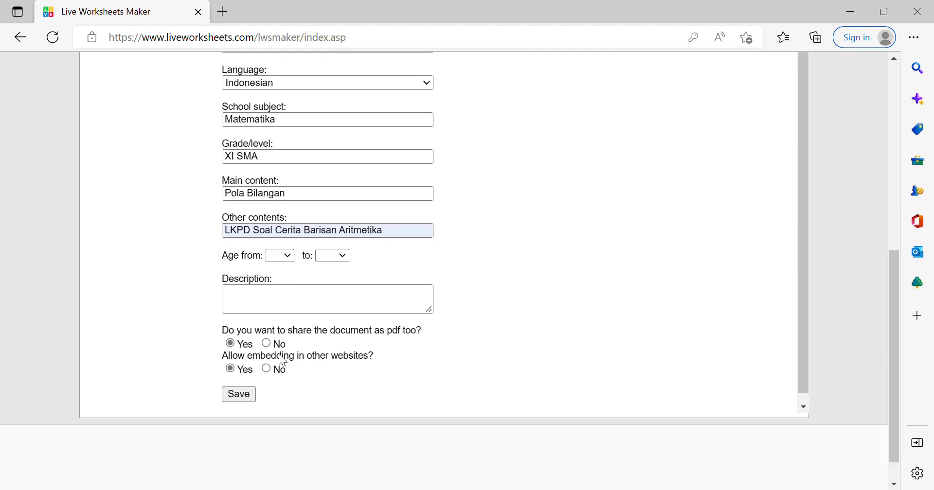
left_click(279, 402)
left_click(342, 257)
left_click(331, 476)
Step: Enter the description "Kerjakan LKPD ini dengan baik" and save the worksheet information
left_click(369, 305)
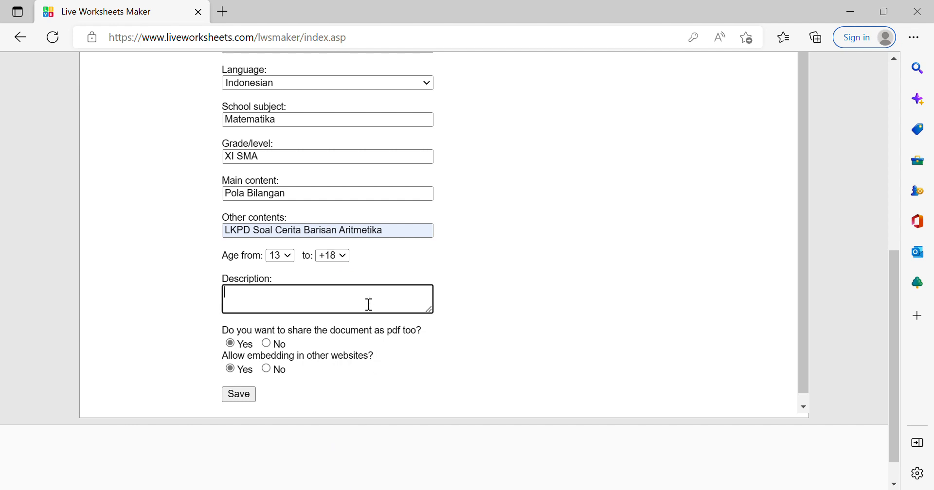
type("Kerjakan LKPD ini deng")
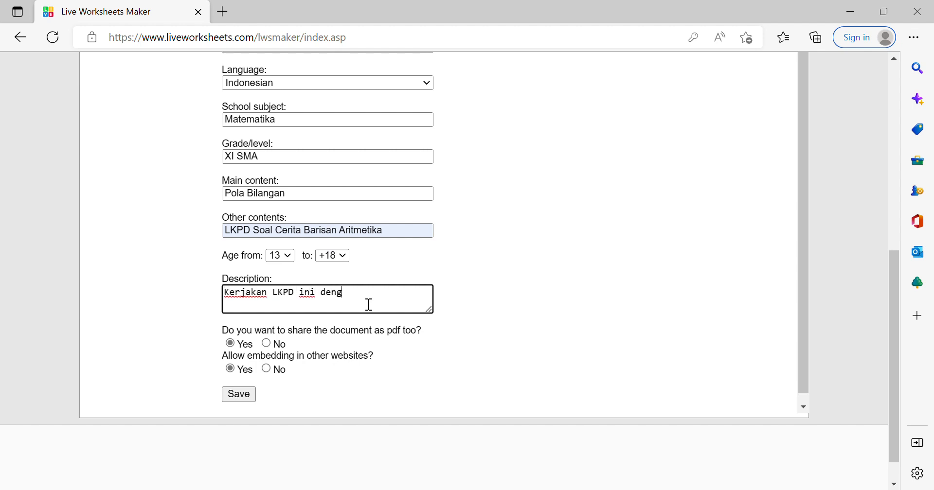
type("an baik")
left_click(242, 394)
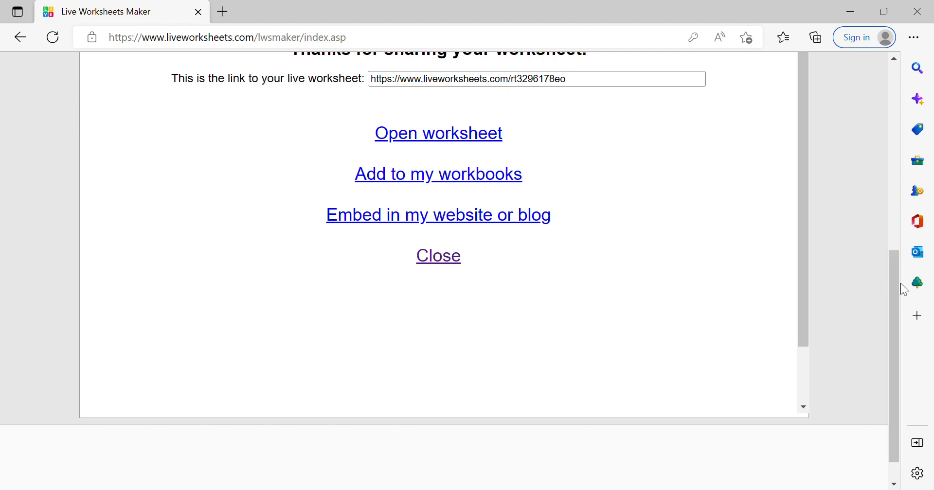
Step: Copy the link to the published live worksheet
left_click_drag(893, 276, 882, 226)
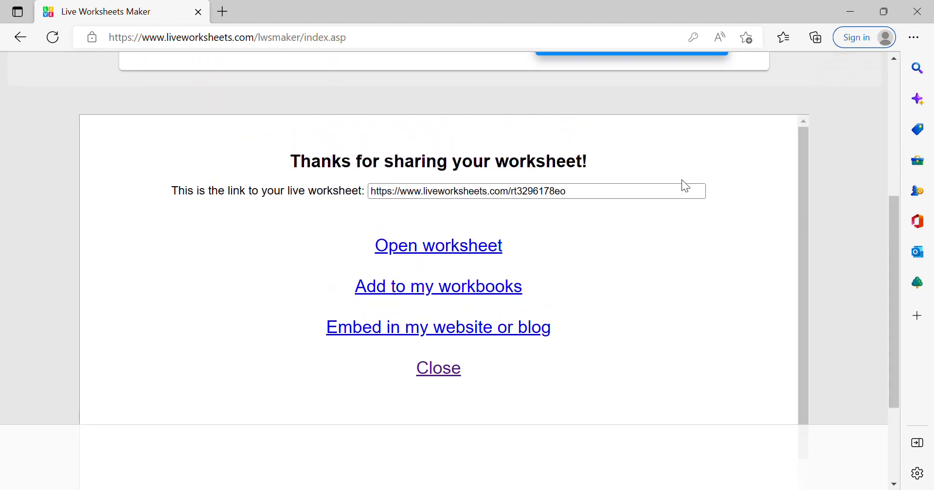
left_click(610, 197)
left_click_drag(610, 197, 377, 195)
key("ctrl+c")
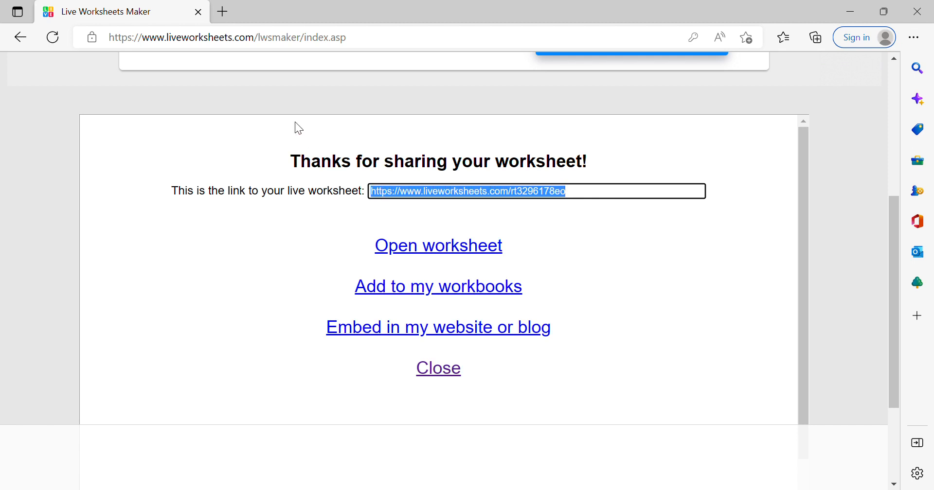
Step: Open the copied worksheet link in a new browser tab
left_click(224, 12)
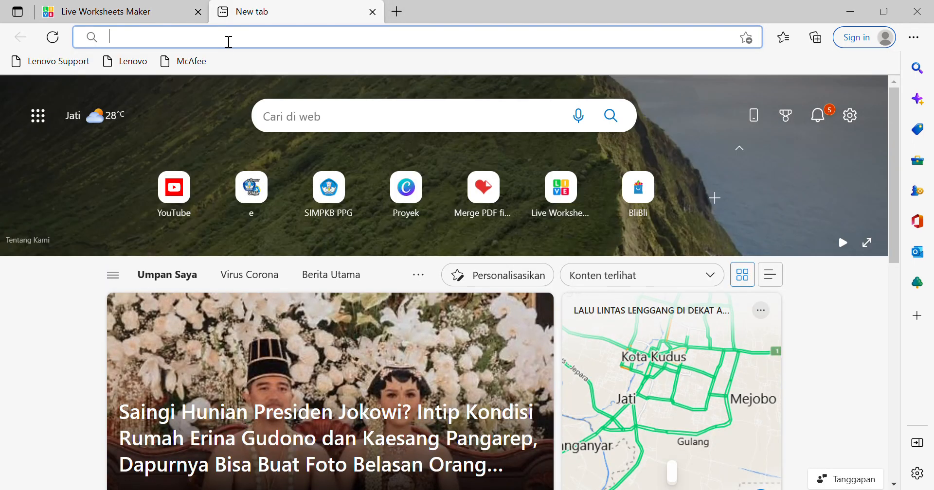
left_click(229, 41)
key("ctrl+v")
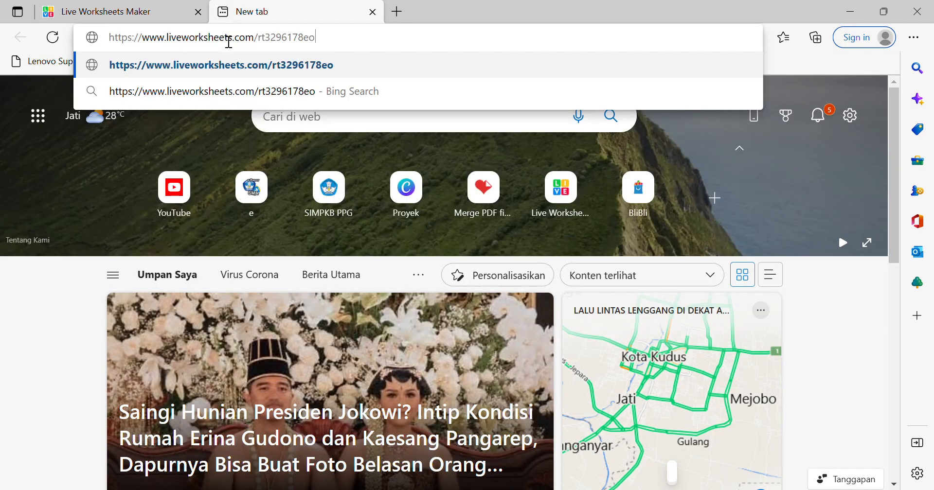
key("Return")
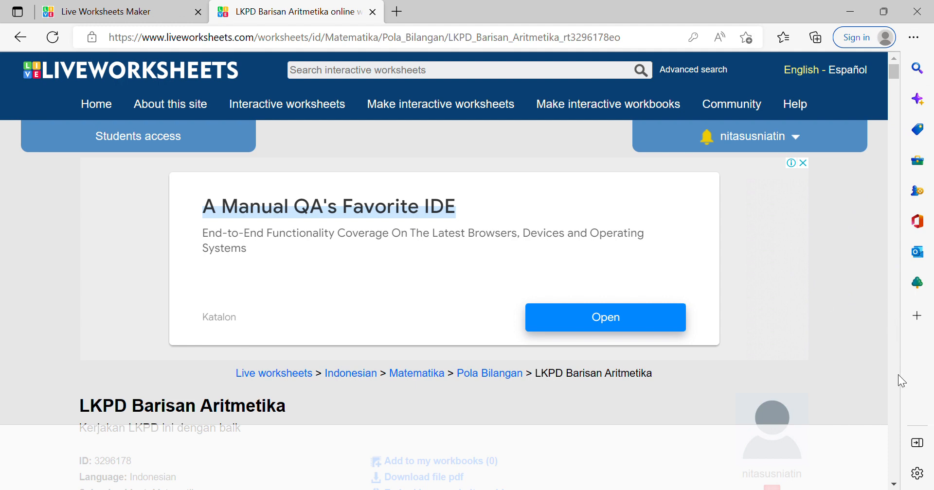
Step: Enter "LOGARITMA" in the wide answer box above the student pictures in the live worksheet
left_click_drag(893, 485, 893, 486)
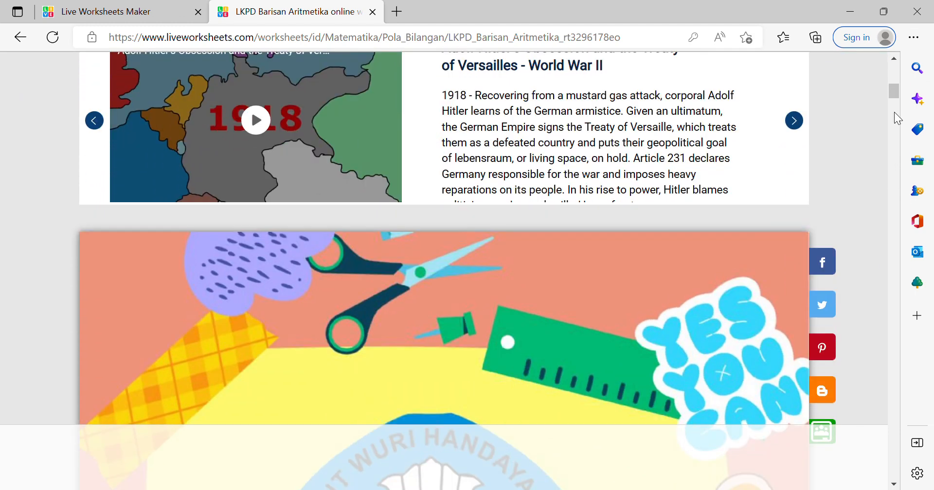
left_click_drag(892, 90, 905, 206)
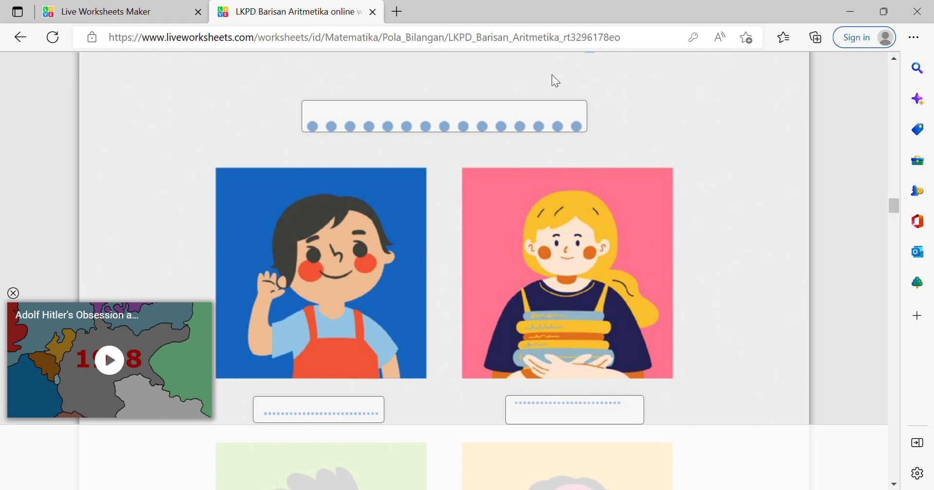
left_click(559, 129)
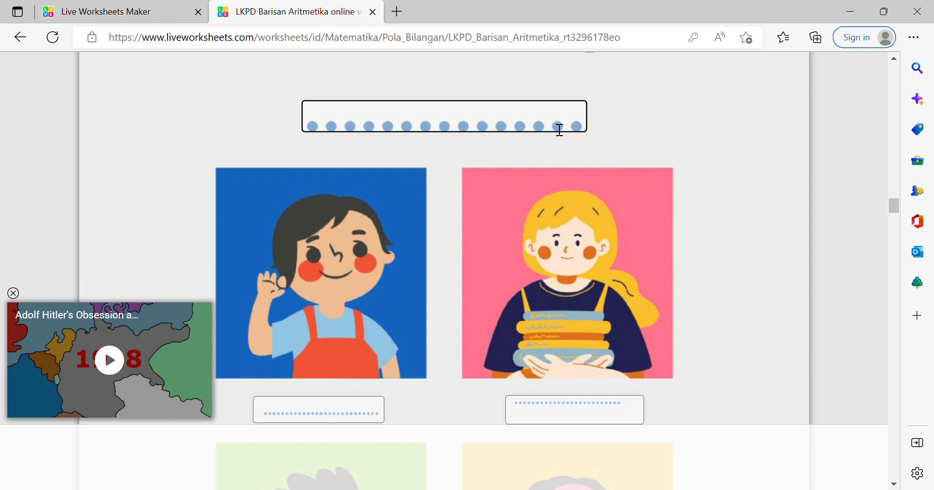
type("l")
type("LOGA")
type("RITMA")
Step: Enter a student's name below the boy's picture and select the name box below the blond girl's picture
left_click(356, 413)
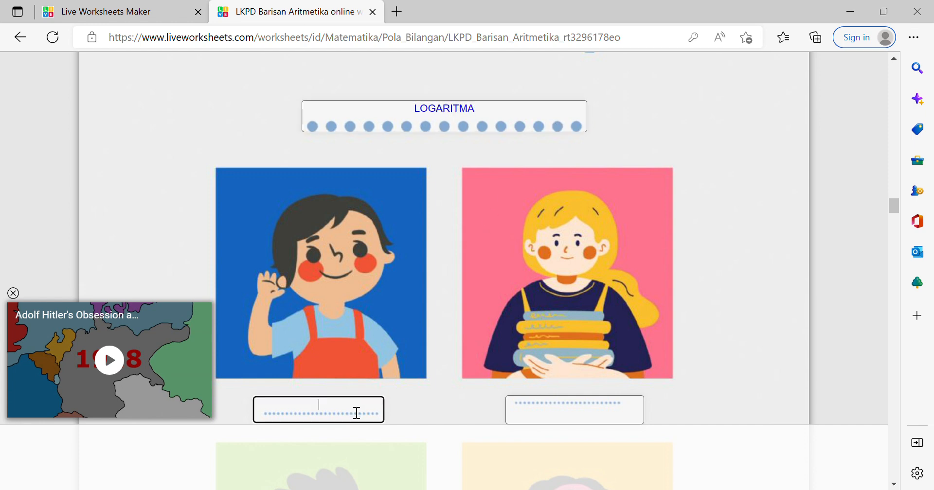
type("nita")
left_click(539, 412)
Step: Answer the "Diketahui" part of the Karin pocket-money problem with a = 20000 and b = 2000
left_click_drag(893, 209, 887, 279)
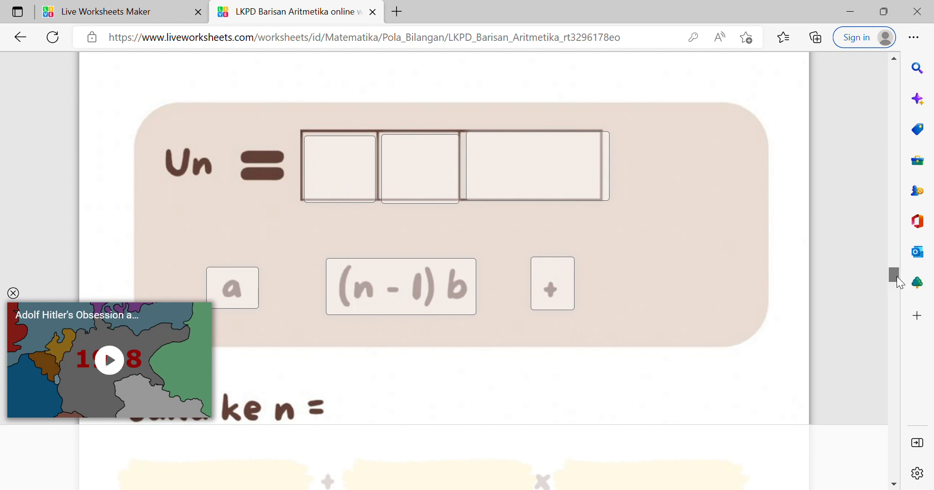
left_click_drag(897, 276, 896, 279)
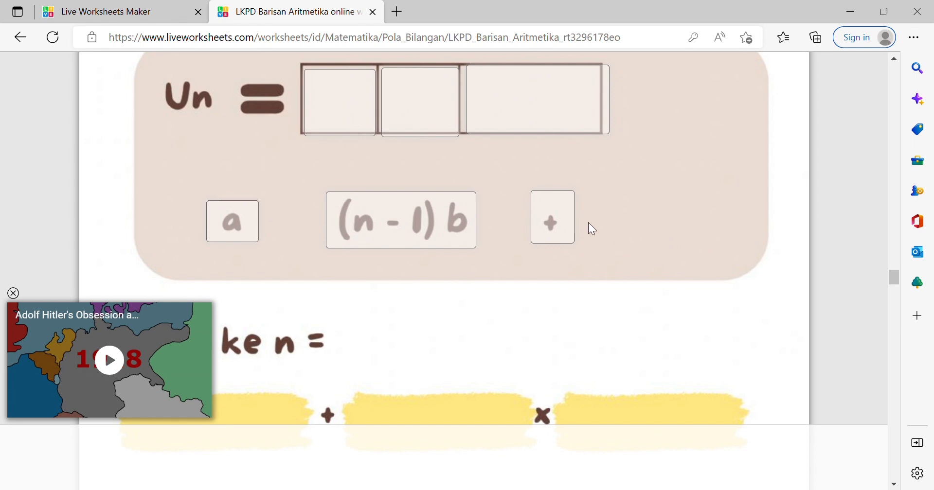
left_click_drag(897, 276, 899, 305)
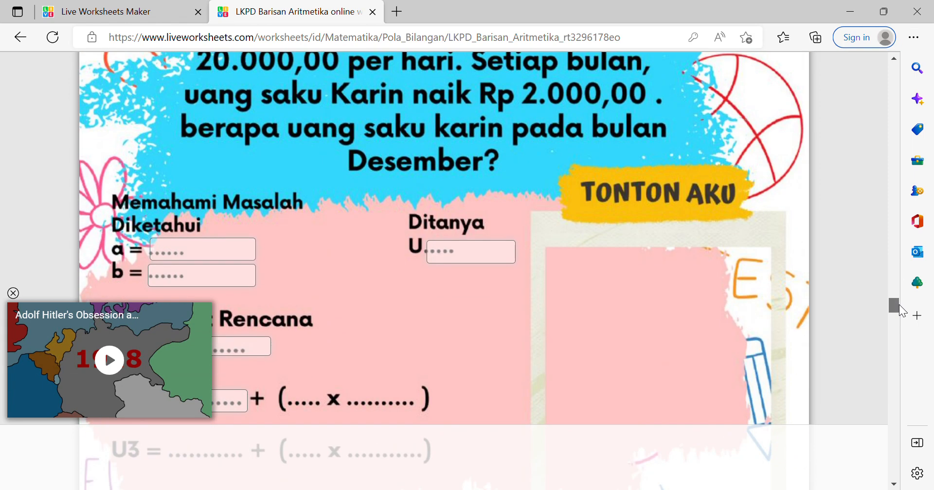
left_click(245, 255)
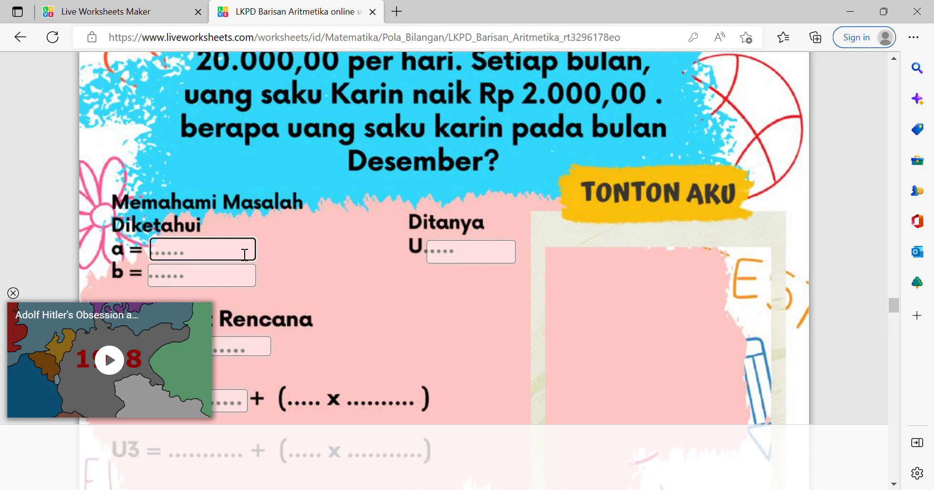
type("20000")
left_click(237, 287)
type("2000")
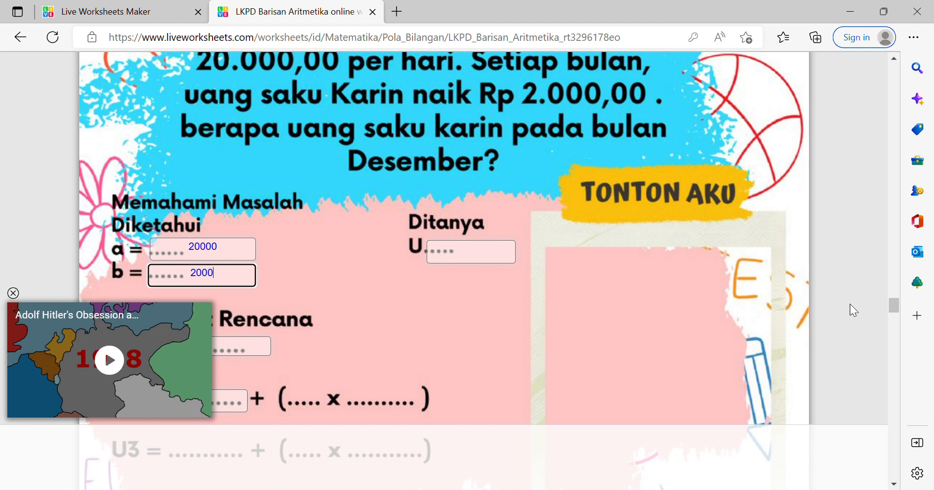
Step: Finish the live worksheet and choose to email the answers to the teacher
left_click_drag(892, 306, 873, 85)
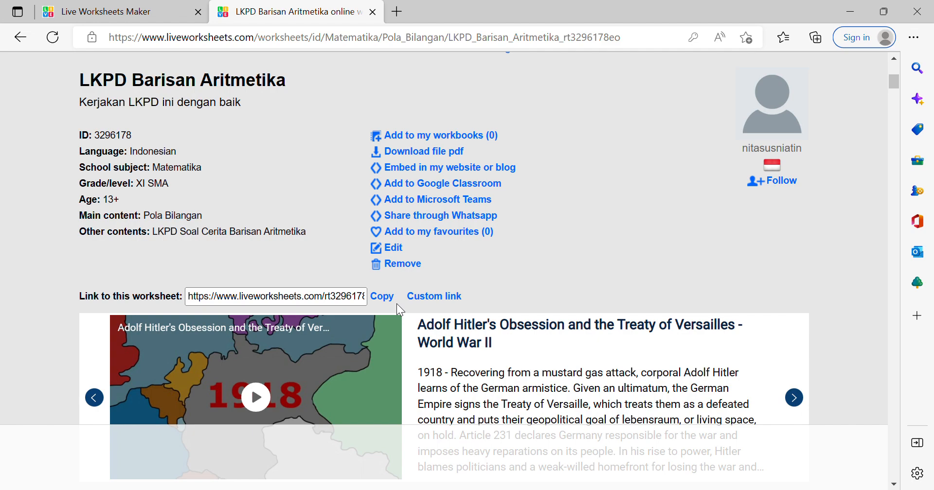
left_click_drag(895, 86, 864, 364)
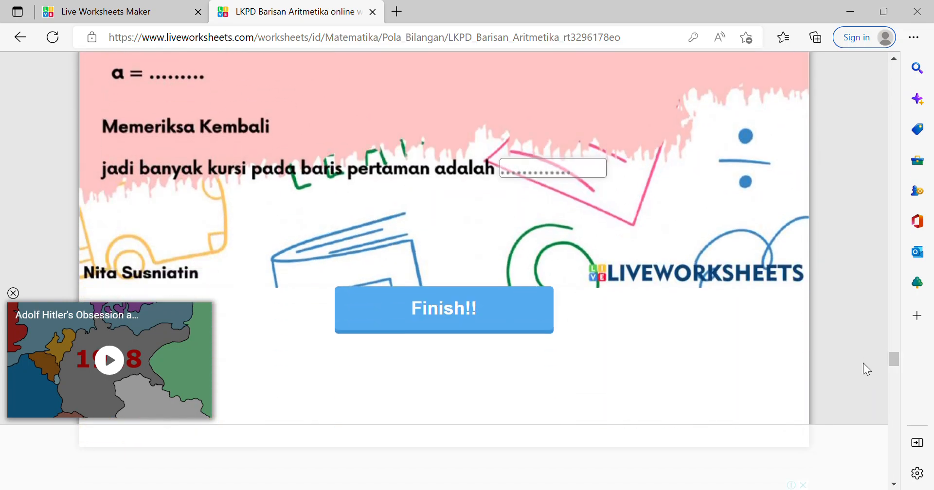
left_click(465, 322)
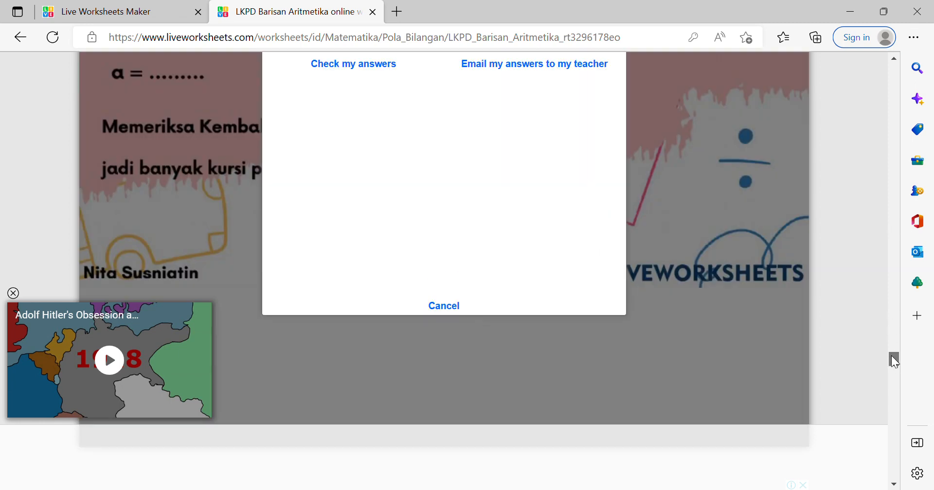
scroll(891, 354, "up", 3)
scroll(891, 353, "down", 1)
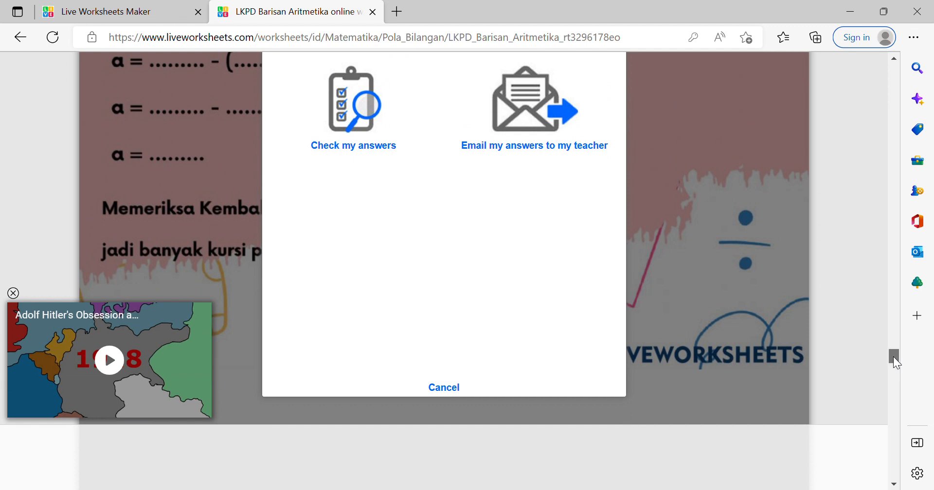
scroll(893, 355, "up", 1)
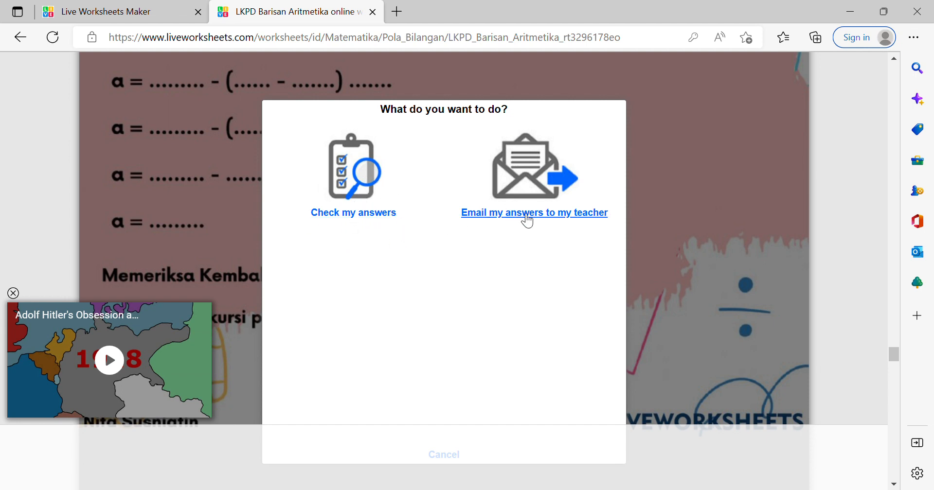
left_click(549, 216)
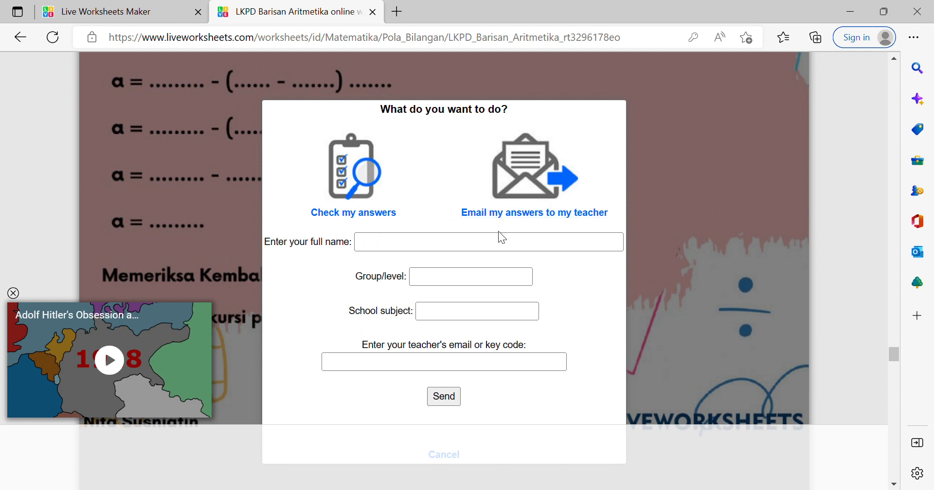
Step: Fill in the student's name, the group/level "XI IPA 1" and the school subject "Matematika" in the submission form
left_click(494, 243)
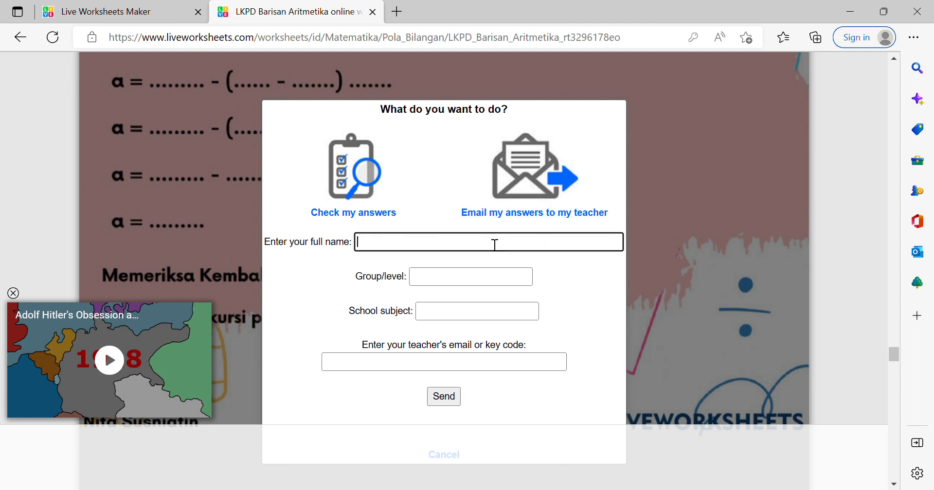
type("nita")
left_click(656, 238)
left_click(481, 287)
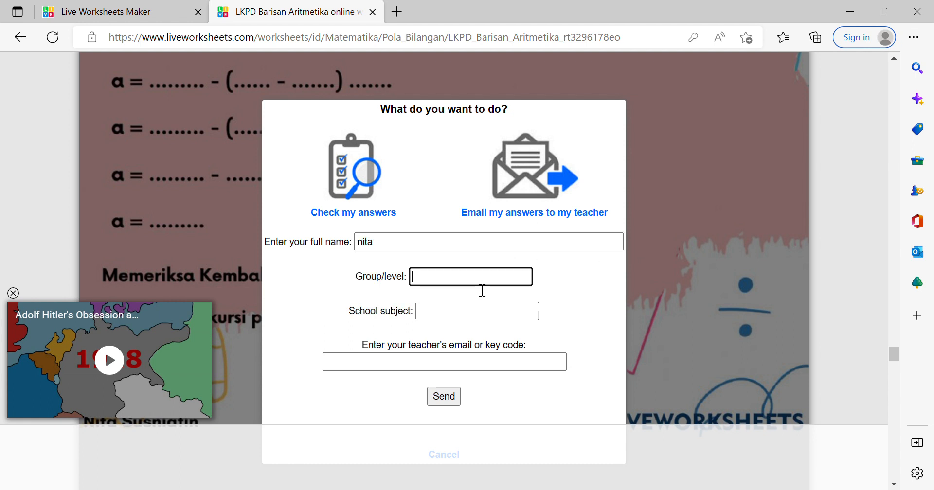
type("XI IPA 1")
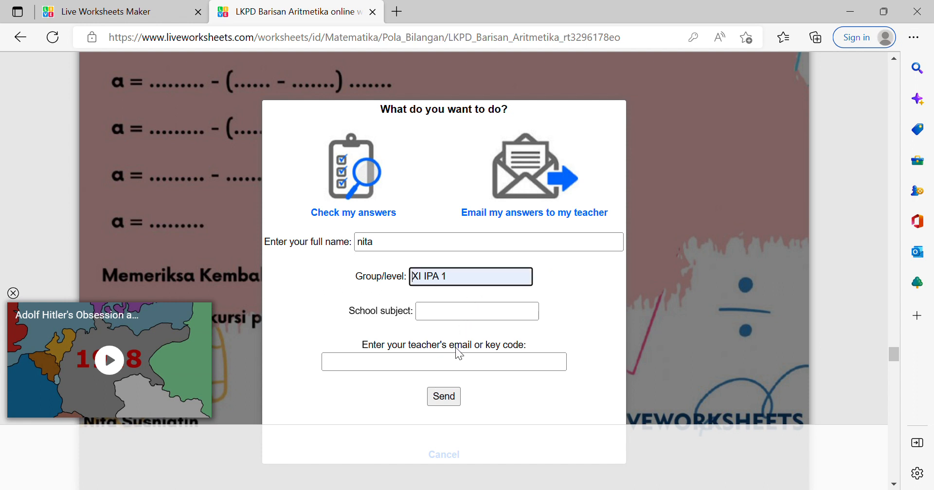
left_click(457, 316)
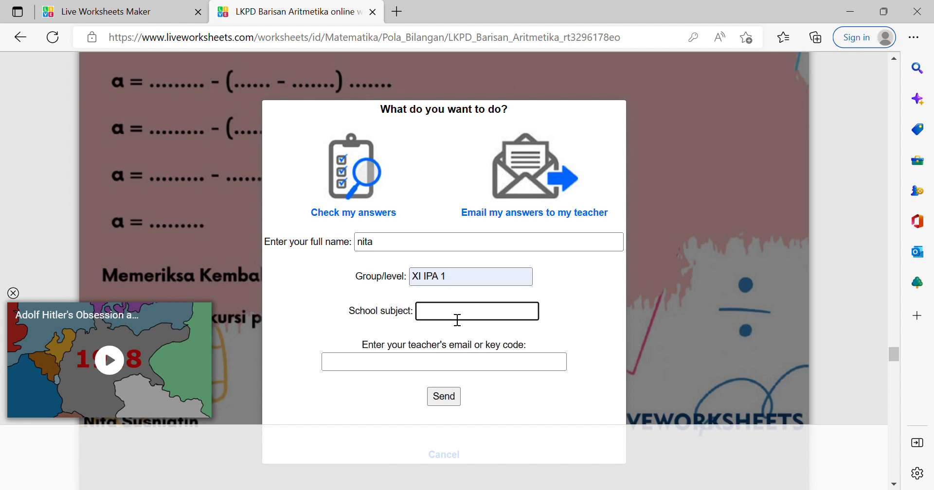
type("Matematika")
Step: Enter the teacher's email address, send the answers and dismiss the confirmation message
left_click(482, 368)
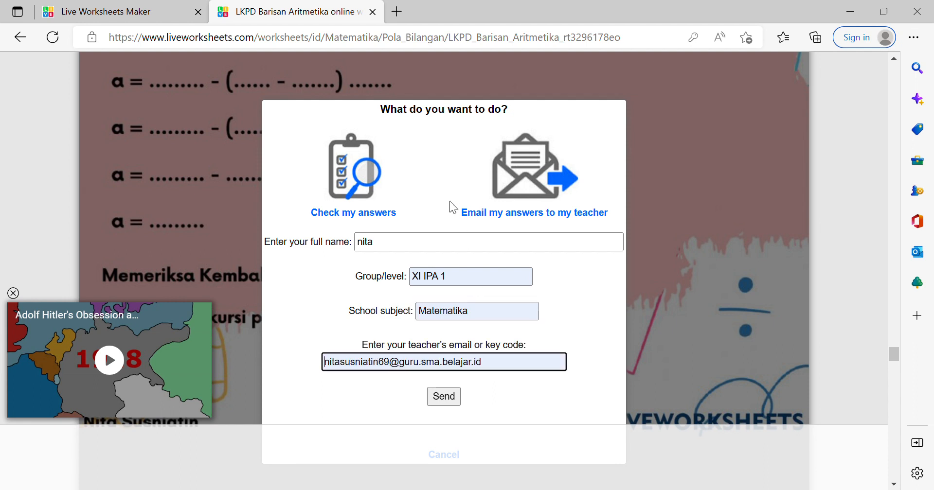
left_click(435, 180)
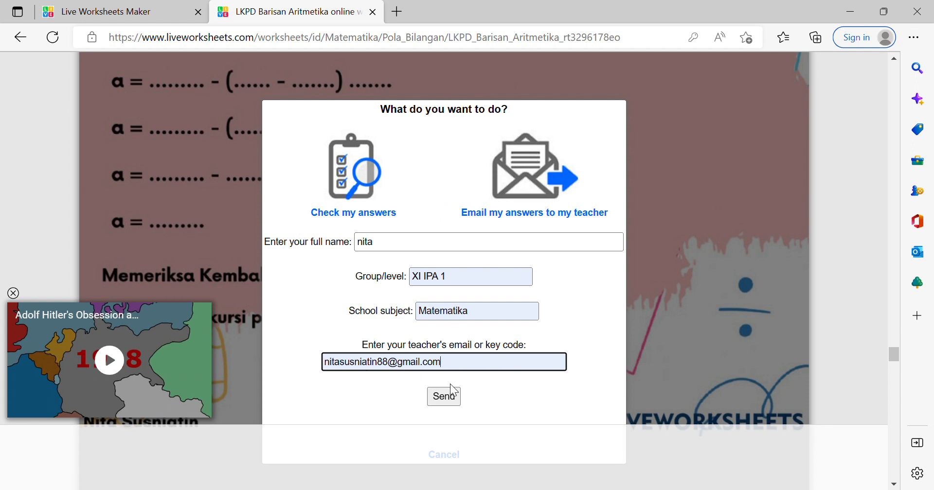
left_click(454, 398)
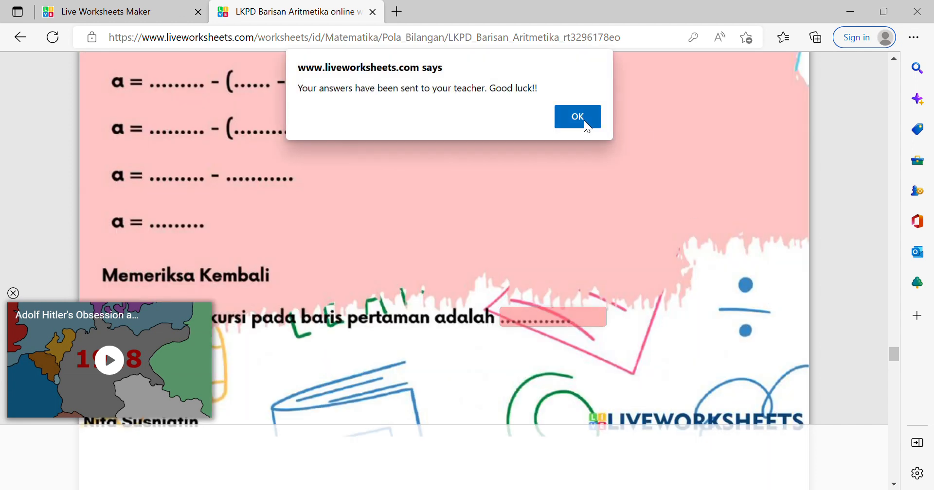
left_click(587, 126)
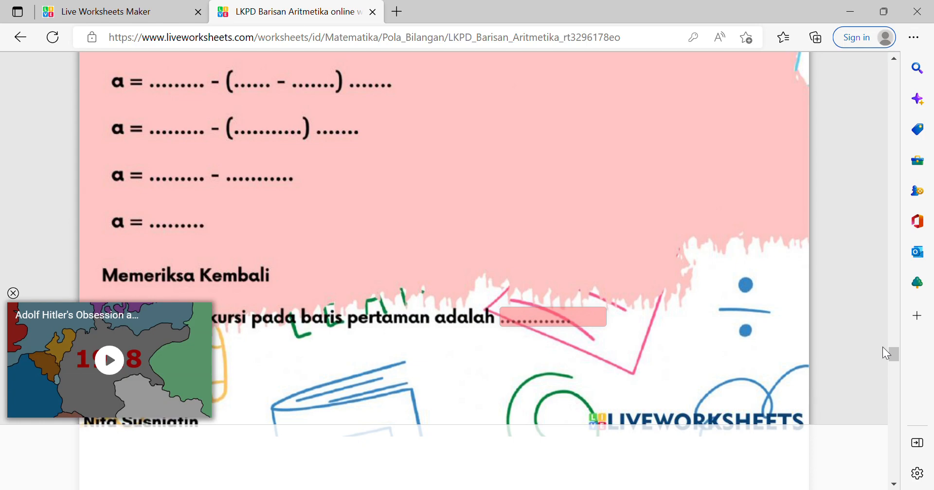
Step: Open the teacher account's notifications to check for the submitted exercise
left_click_drag(895, 356, 884, 68)
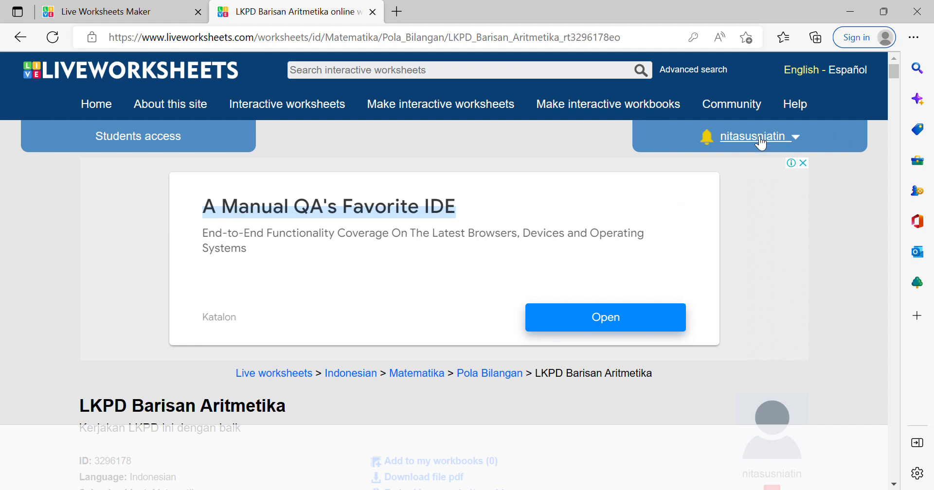
left_click(788, 141)
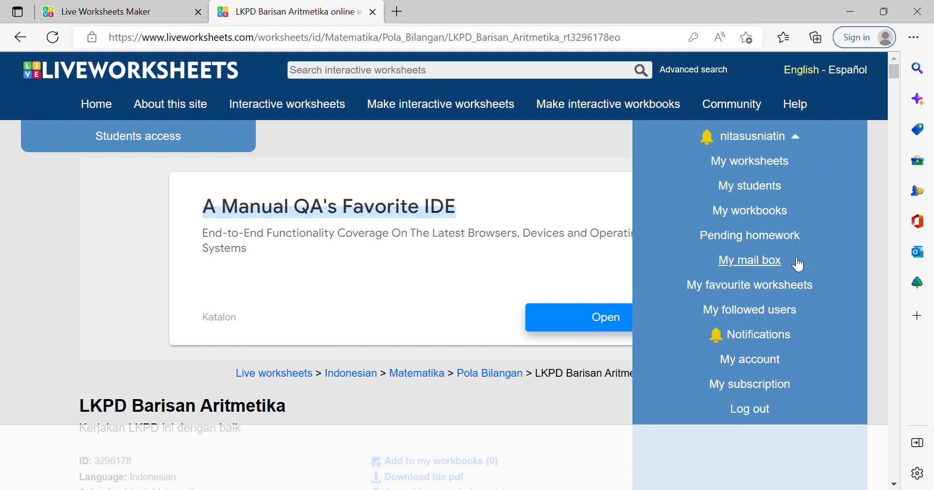
left_click(791, 336)
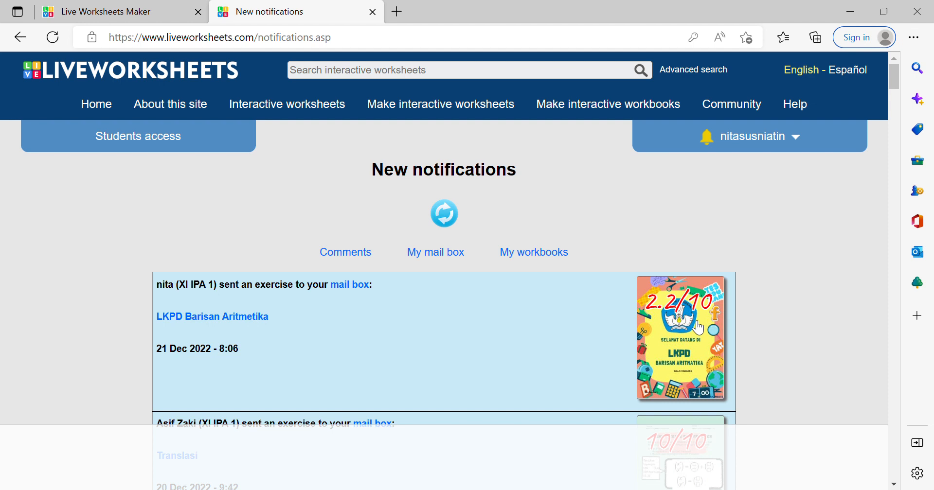
Step: Open the My students page to view the teacher's student groups
left_click(798, 141)
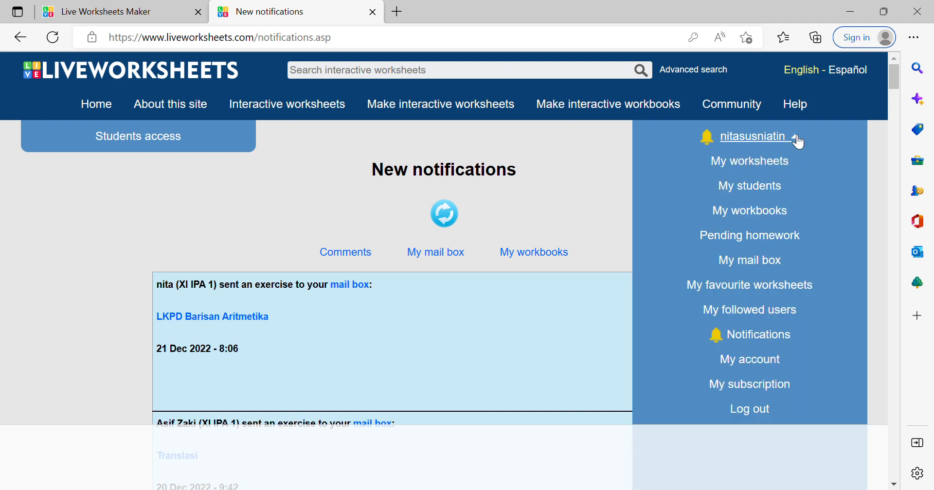
left_click(777, 191)
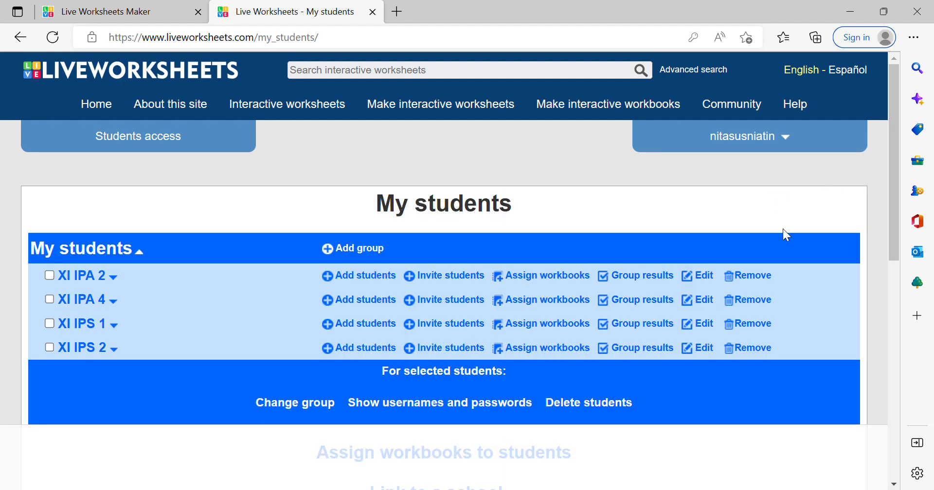
mouse_move(894, 218)
left_mouse_down()
mouse_move(894, 271)
mouse_move(894, 219)
left_mouse_up()
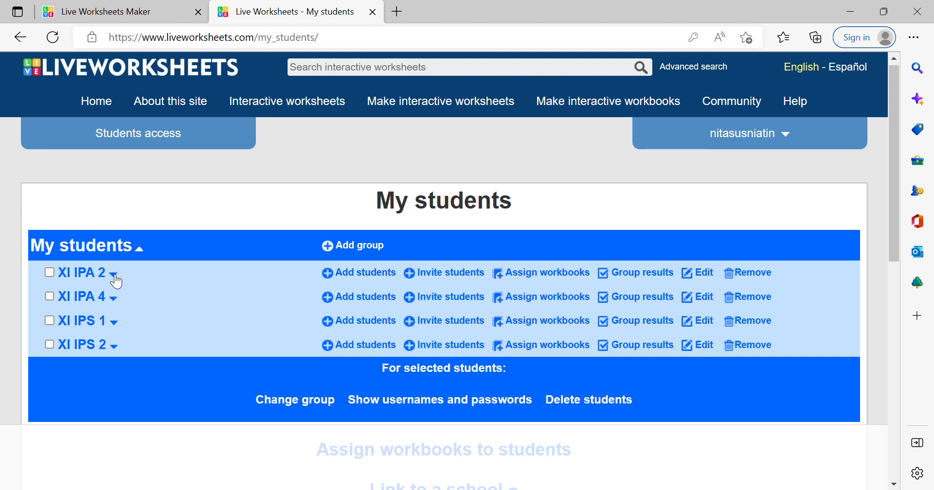
Step: Open the teacher's mail box and look through the submitted student worksheets, their results and the filter options
left_click(783, 134)
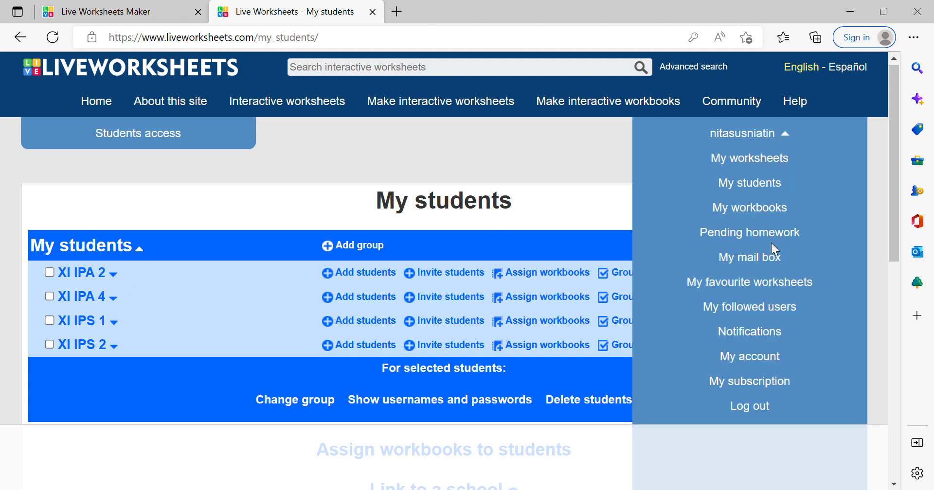
left_click(784, 266)
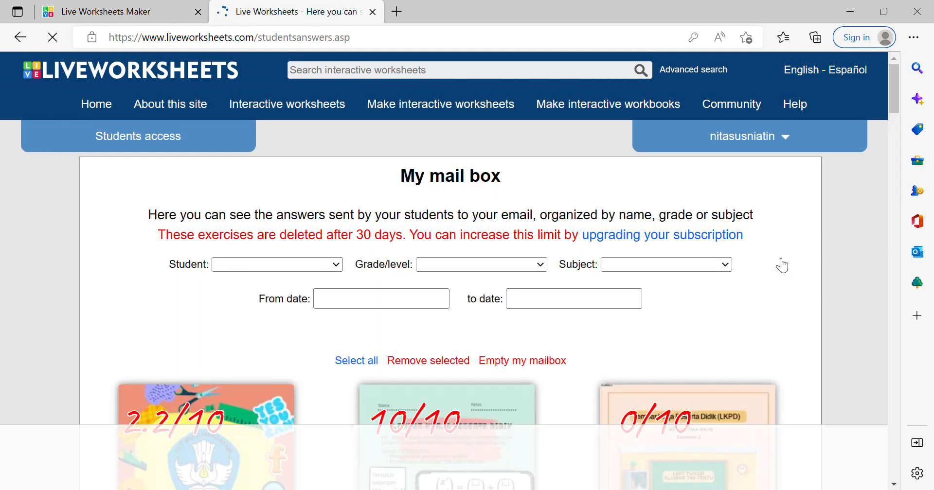
left_click_drag(894, 103, 897, 131)
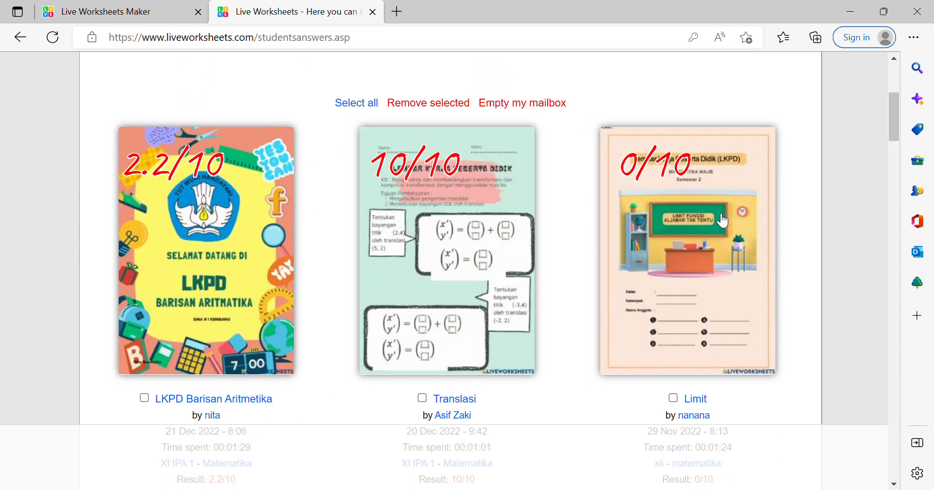
left_click_drag(894, 121, 893, 128)
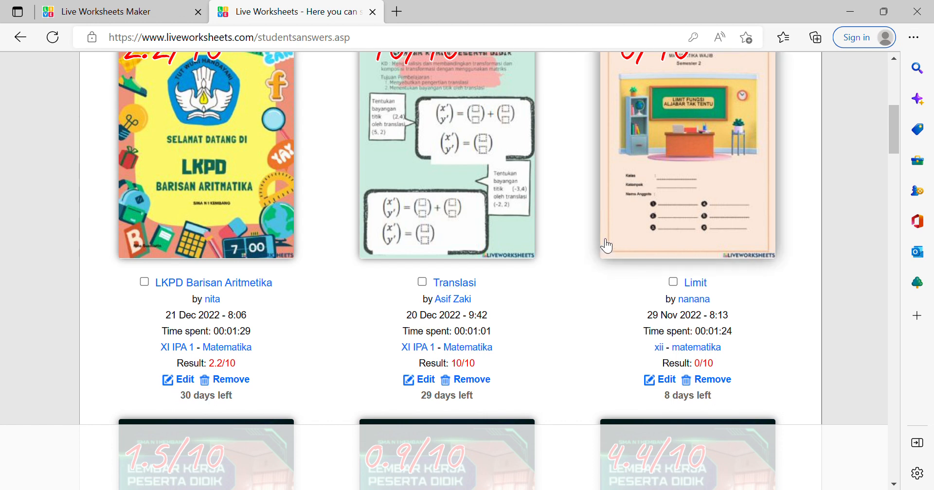
left_click_drag(888, 142, 882, 99)
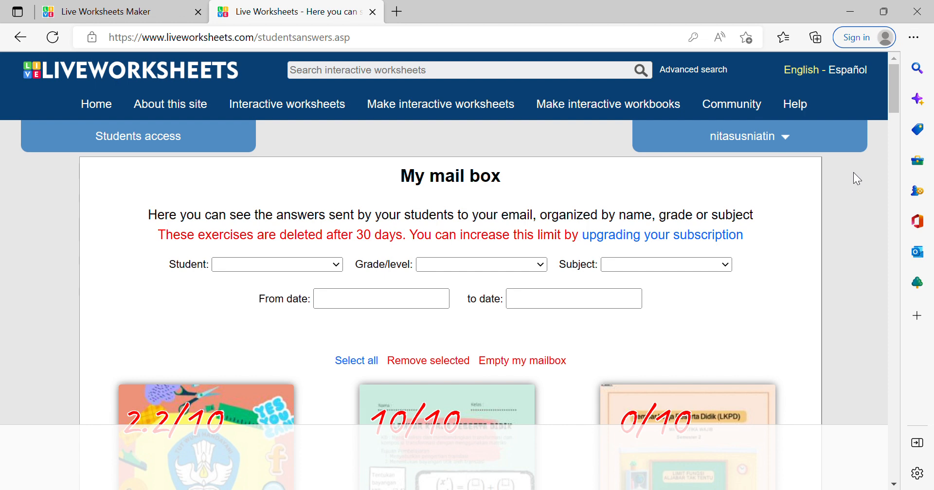
left_click_drag(892, 108, 892, 134)
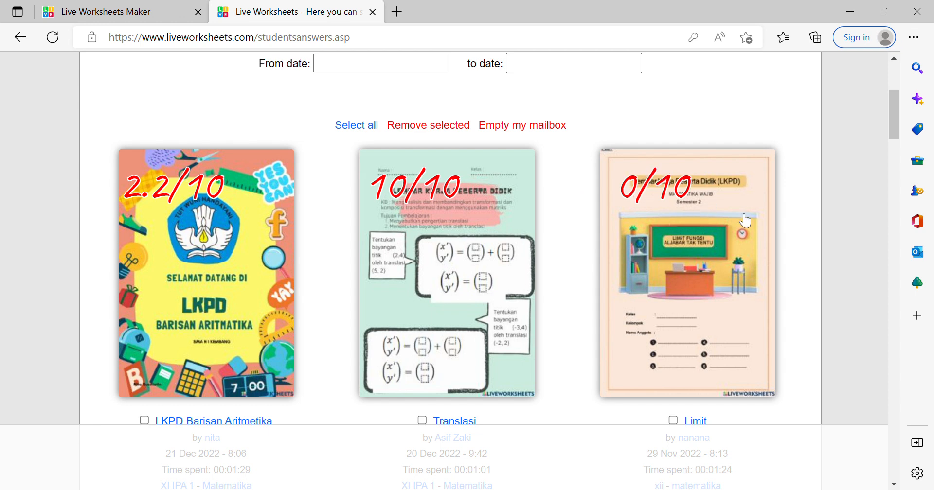
left_click_drag(888, 124, 892, 104)
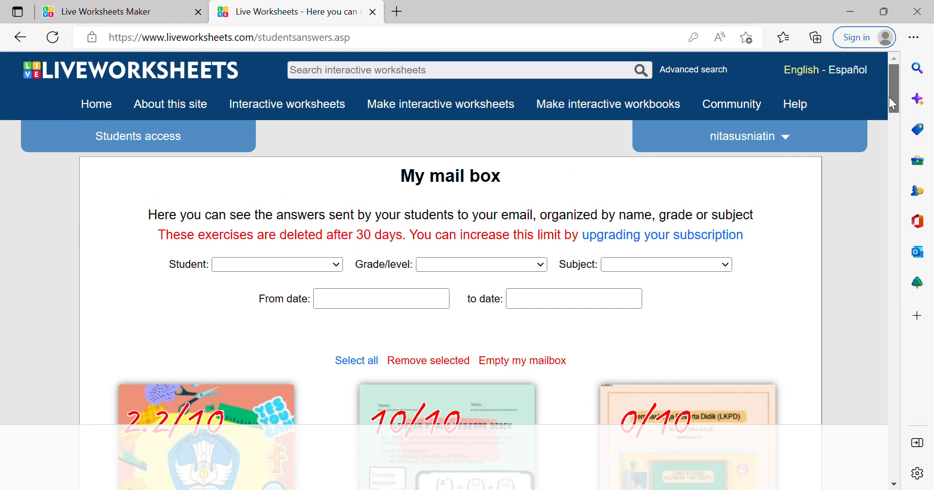